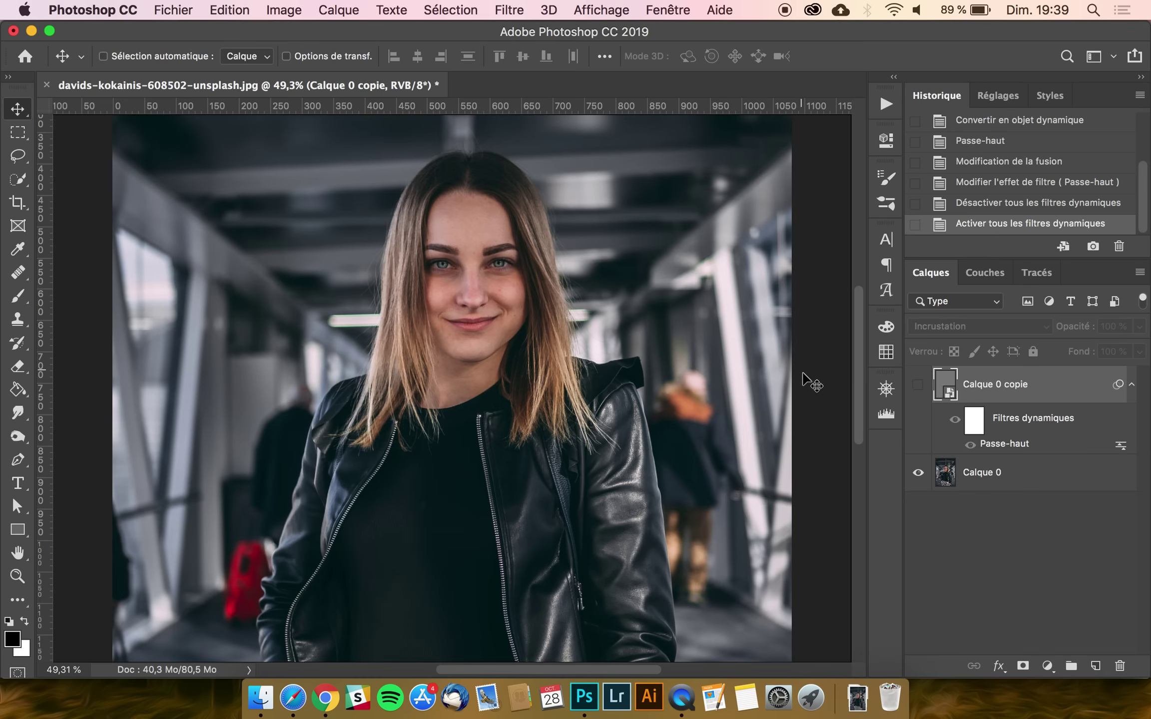
Toggle the visibility of Calque 0 copie repeatedly to compare the photo with and without sharpening, leaving the layer shown.
{"action": "left_click", "coordinate": [918, 384]}
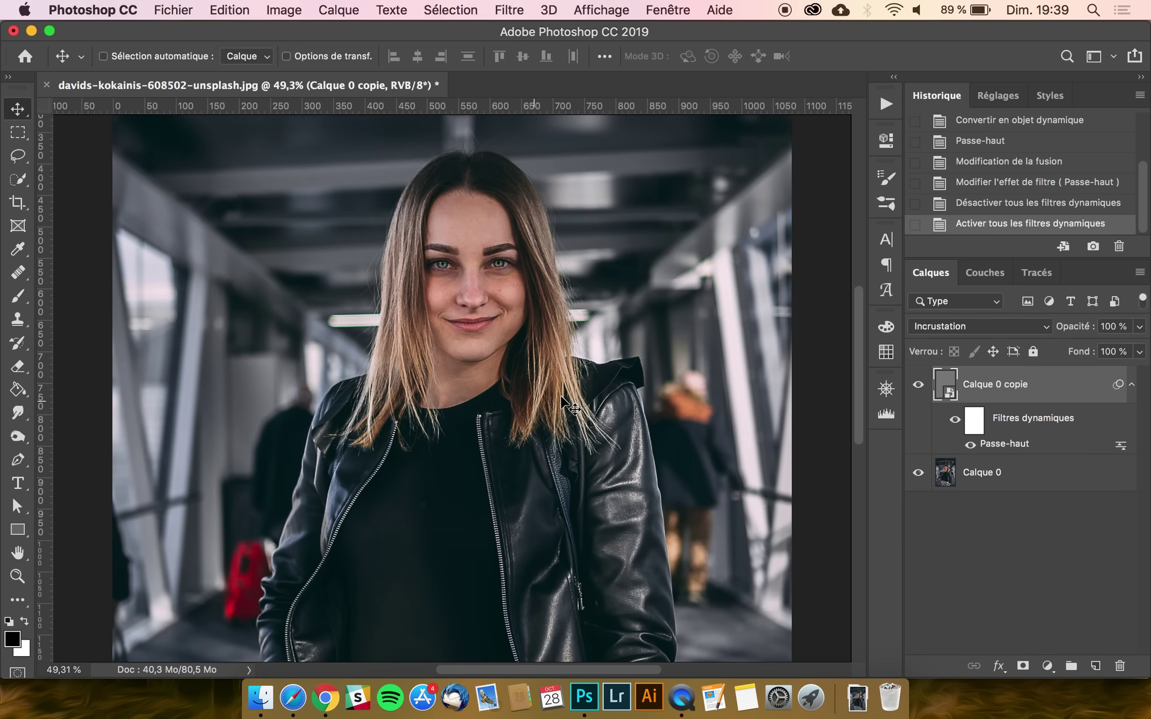
{"action": "left_click", "coordinate": [919, 385]}
{"action": "left_click", "coordinate": [919, 386]}
{"action": "left_click", "coordinate": [919, 386]}
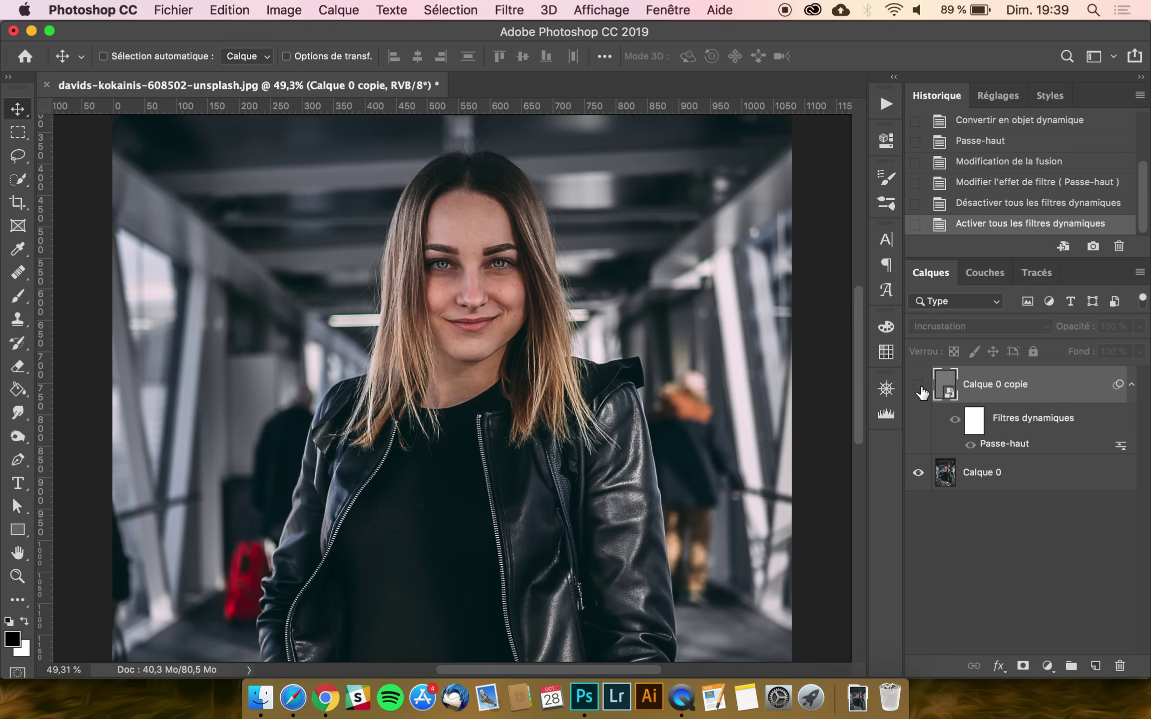
{"action": "left_click", "coordinate": [919, 386]}
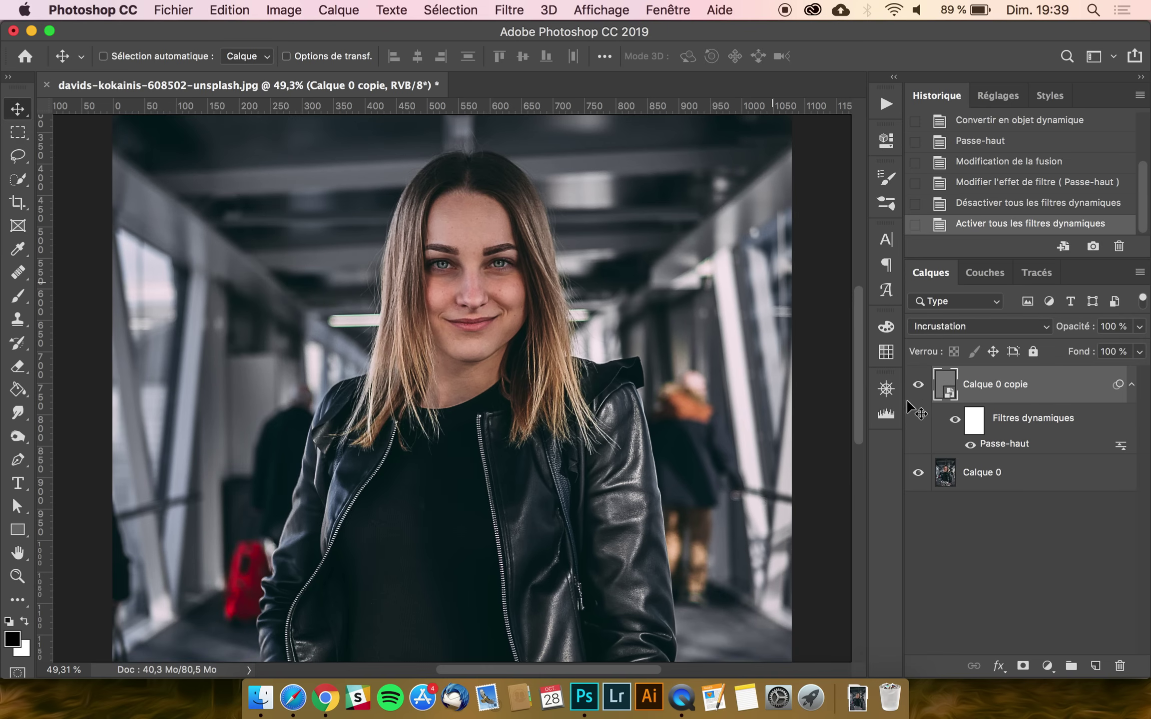
{"action": "left_click", "coordinate": [922, 386]}
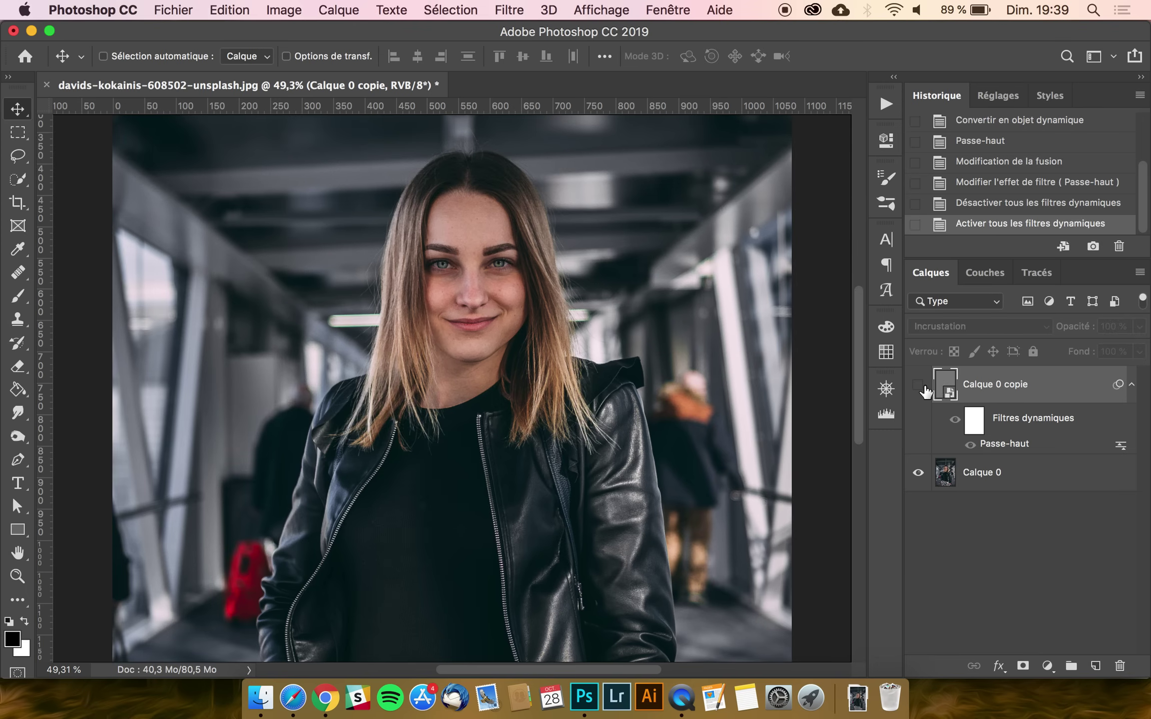
{"action": "left_click", "coordinate": [919, 385]}
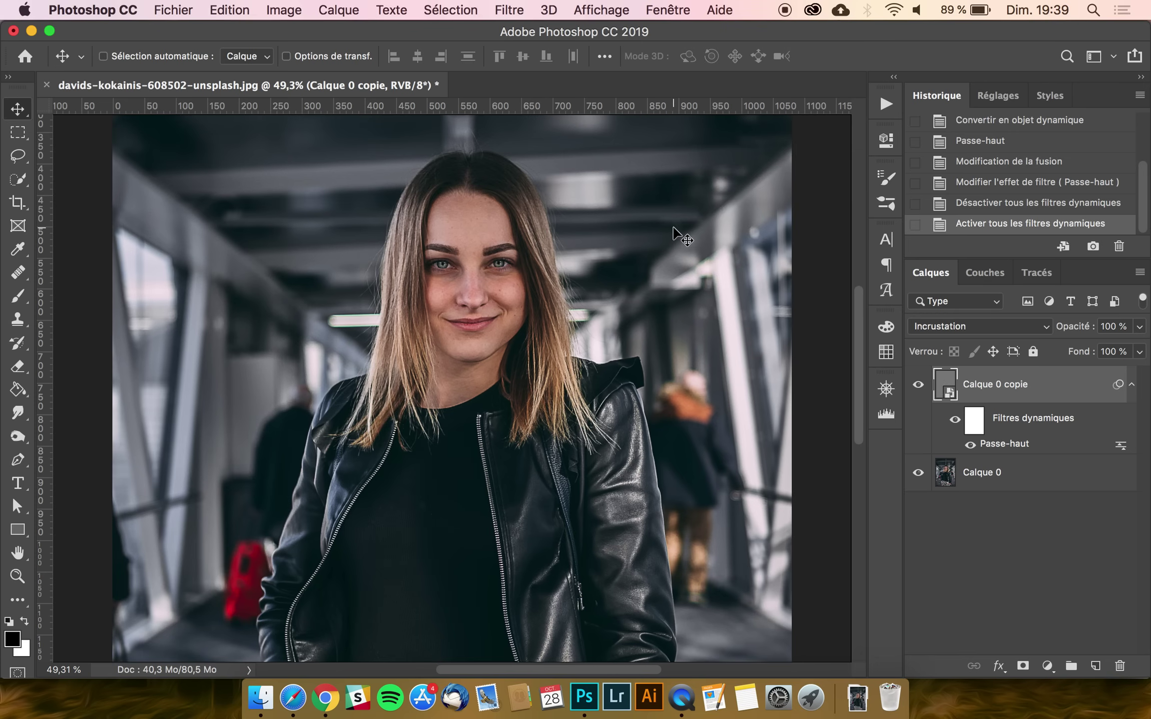
{"action": "left_click", "coordinate": [619, 7]}
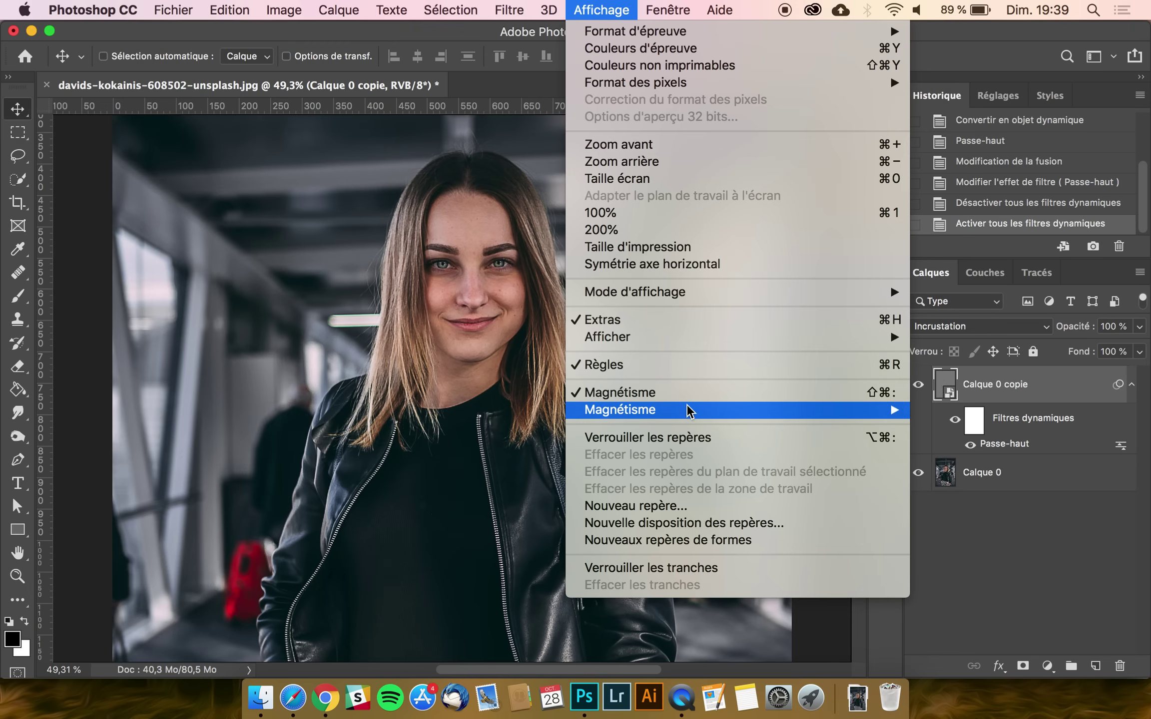
{"action": "mouse_move", "coordinate": [509, 9]}
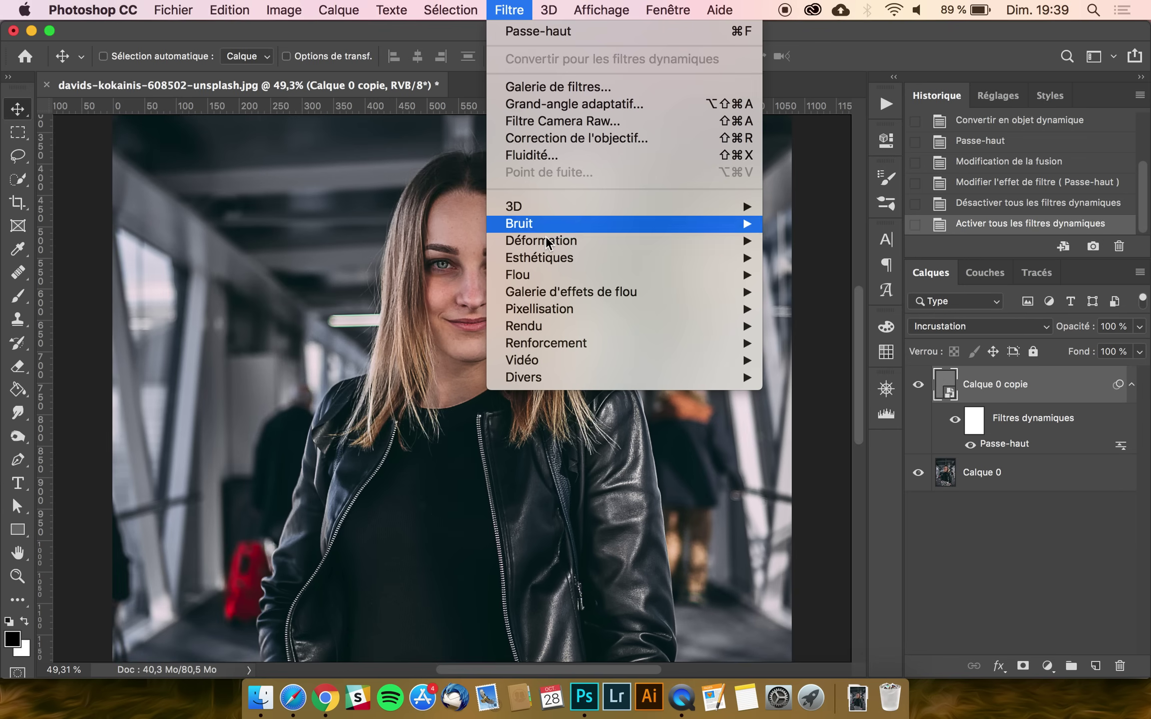
{"action": "mouse_move", "coordinate": [571, 345]}
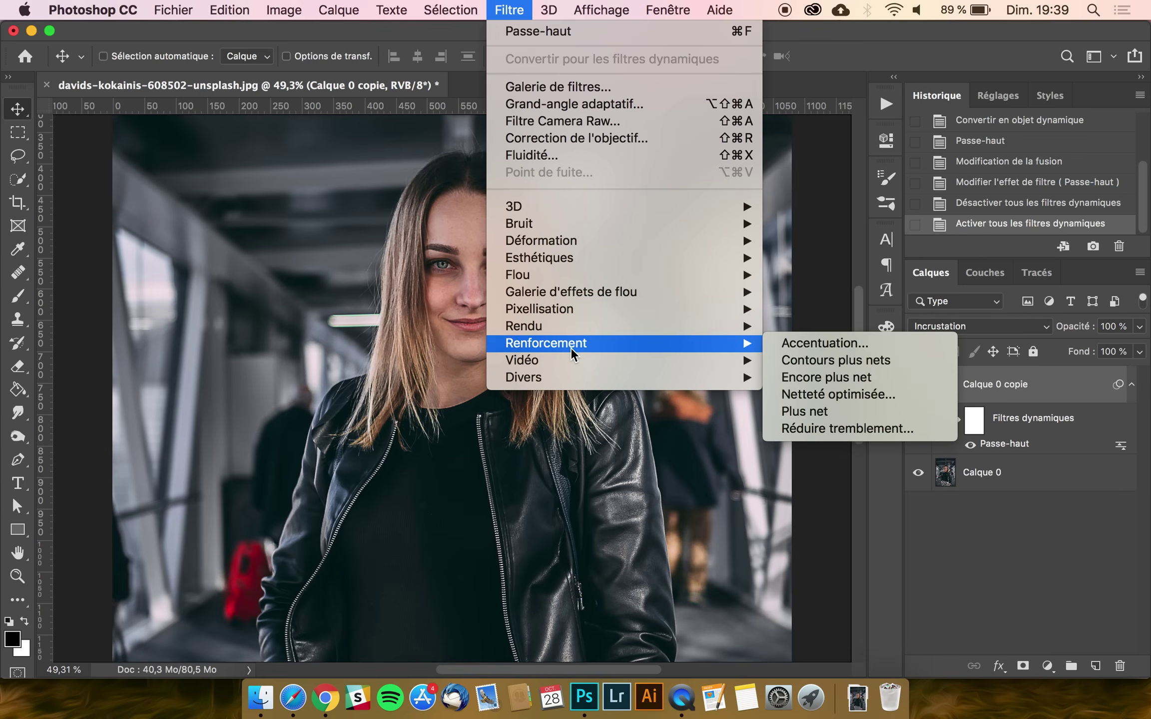
{"action": "left_click", "coordinate": [824, 344]}
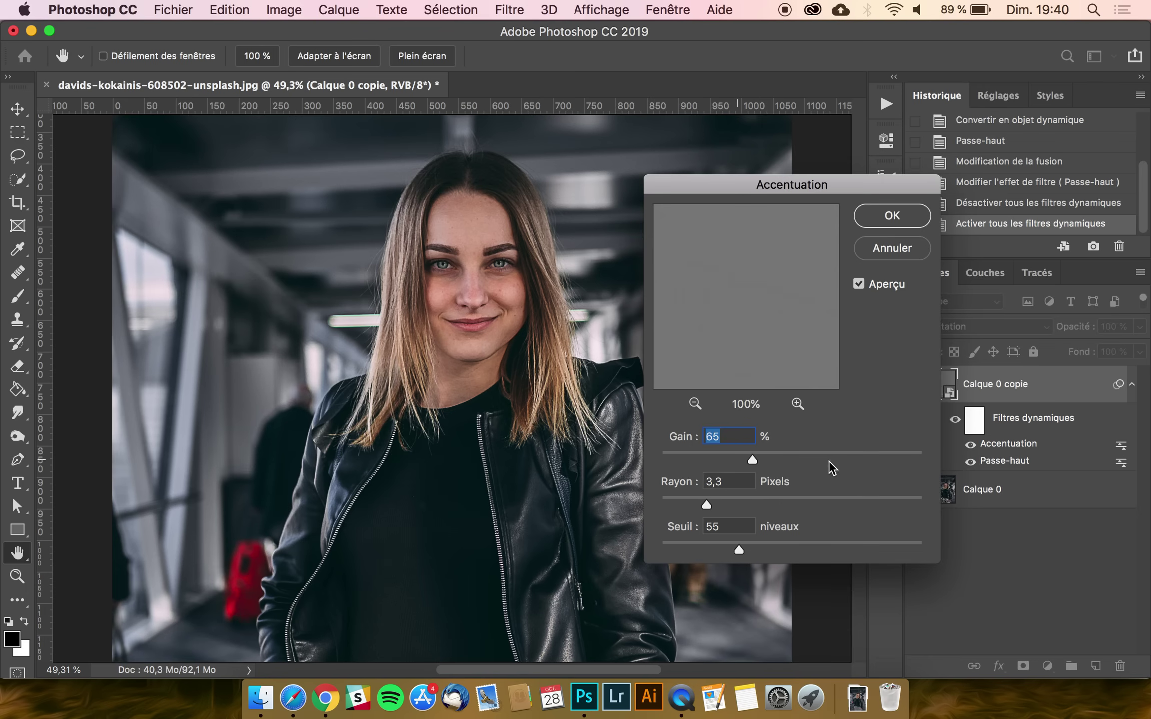
{"action": "left_click", "coordinate": [884, 249]}
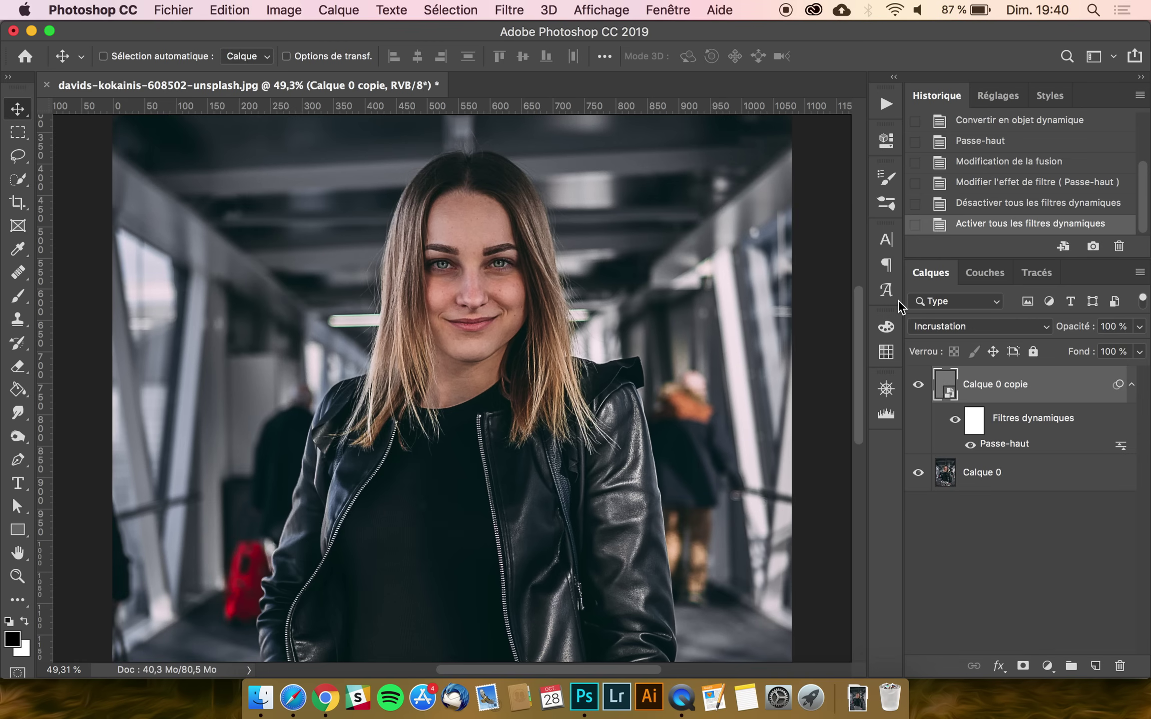
Revert the photo to its original opening snapshot and convert the locked Arrière-plan into a regular layer.
{"action": "scroll", "coordinate": [1022, 161], "scroll_direction": "up", "scroll_amount": 3}
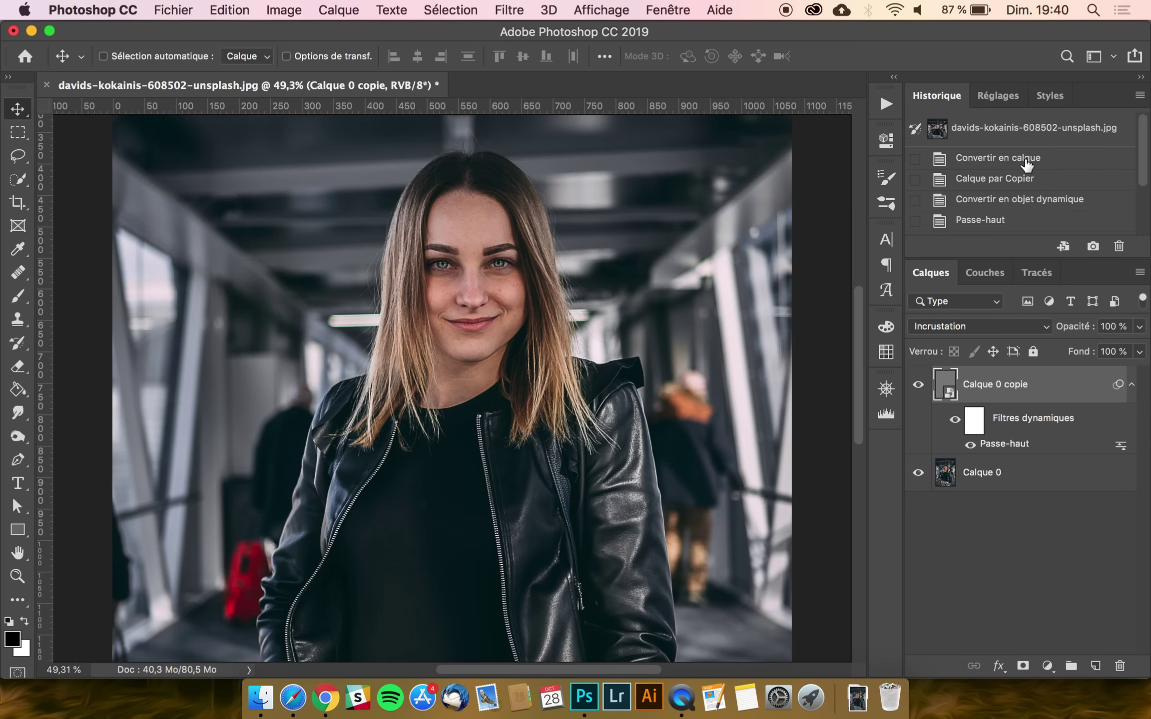
{"action": "left_click", "coordinate": [1010, 131]}
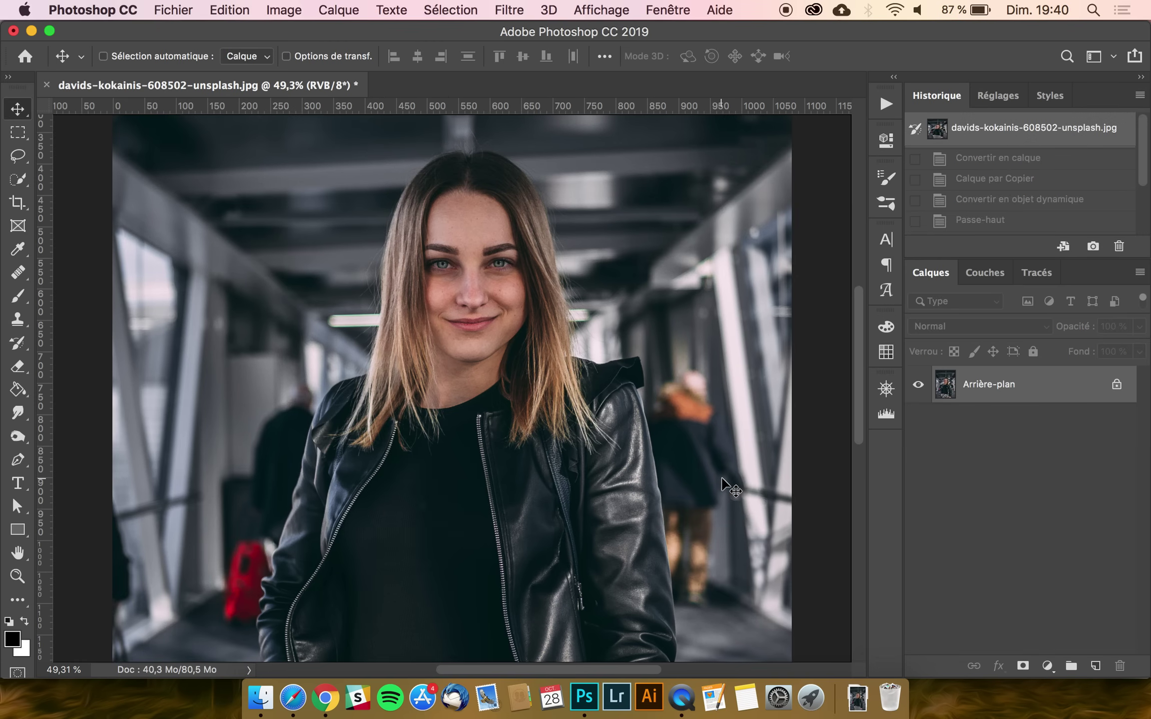
{"action": "left_click", "coordinate": [1116, 386]}
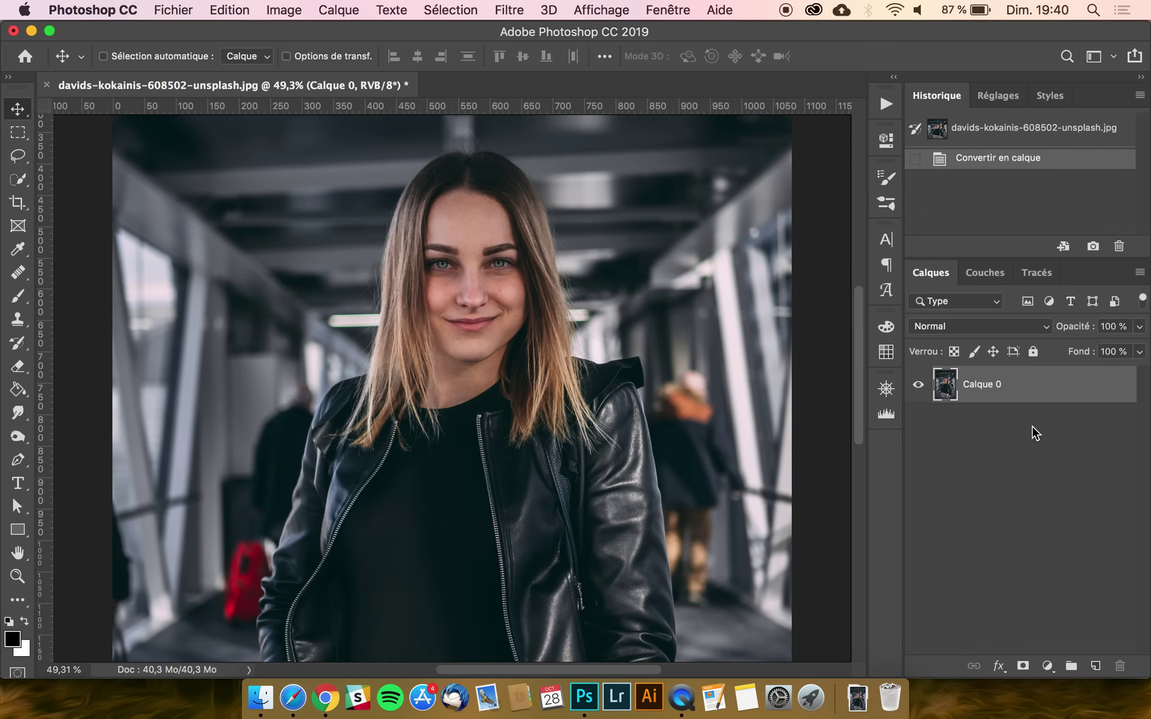
Duplicate Calque 0 and convert the copy into a smart object.
{"action": "key", "text": "super"}
{"action": "key", "text": "super+j"}
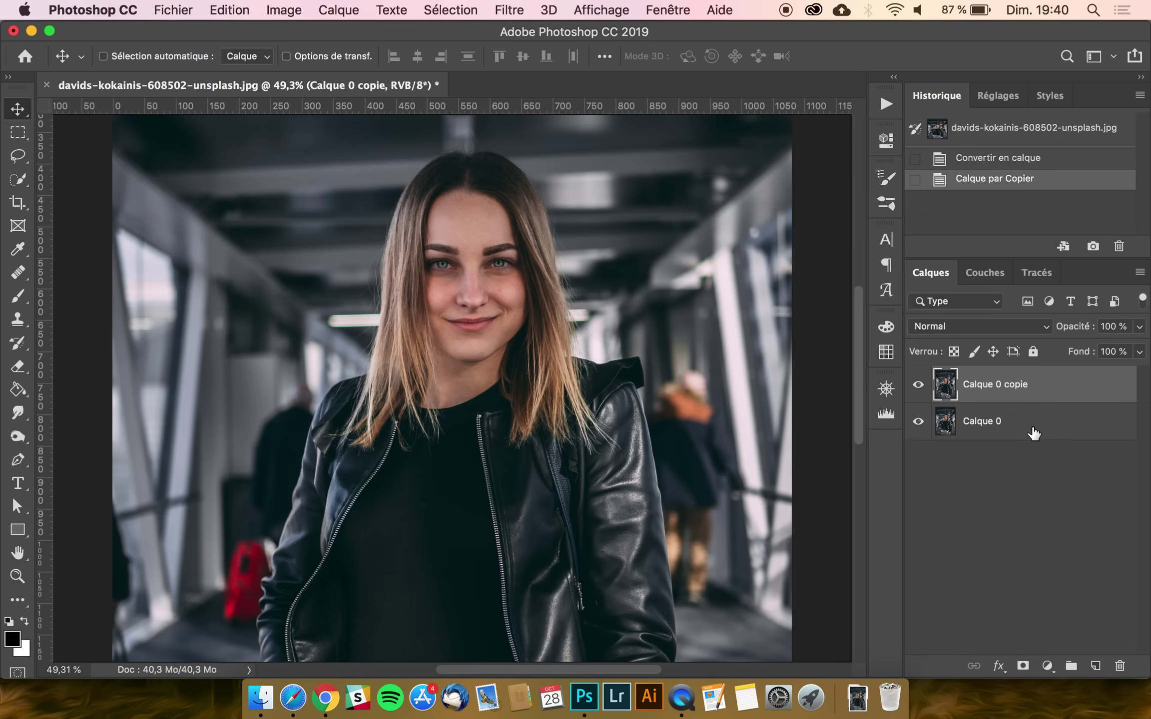
{"action": "right_click", "coordinate": [1037, 389]}
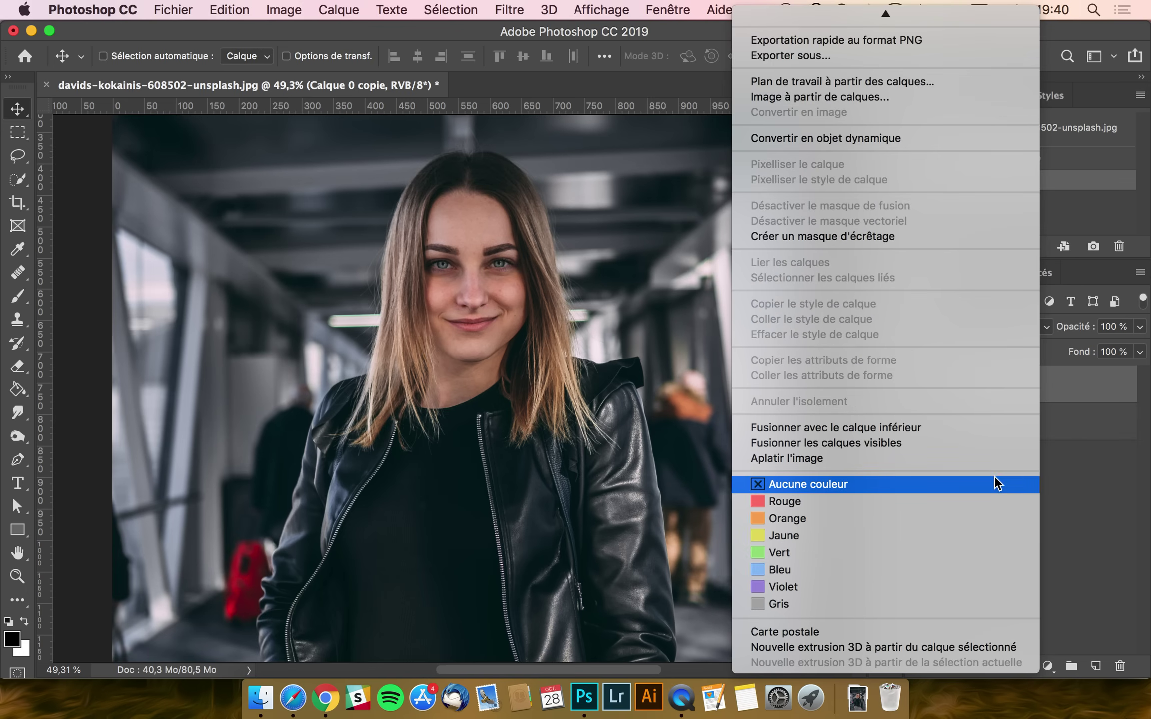
{"action": "left_click", "coordinate": [848, 139]}
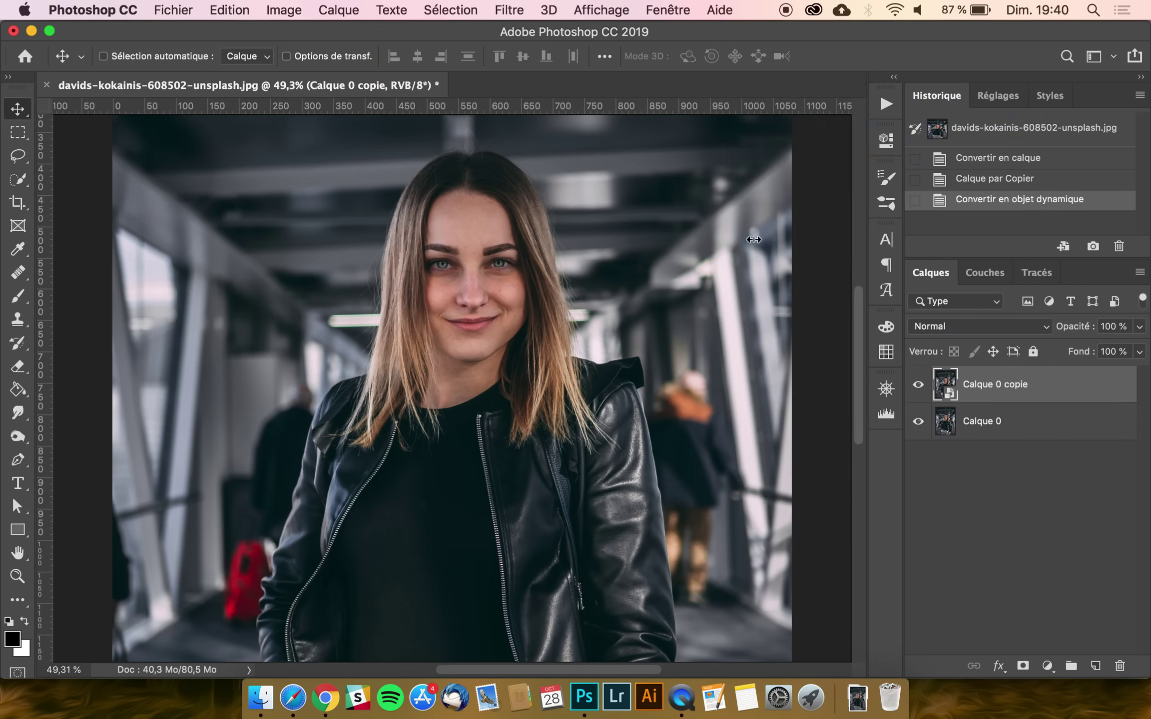
Apply the Passe-haut filter to Calque 0 copie, trying radii of 2 and 10 pixels before settling on 3 pixels.
{"action": "left_click", "coordinate": [508, 9]}
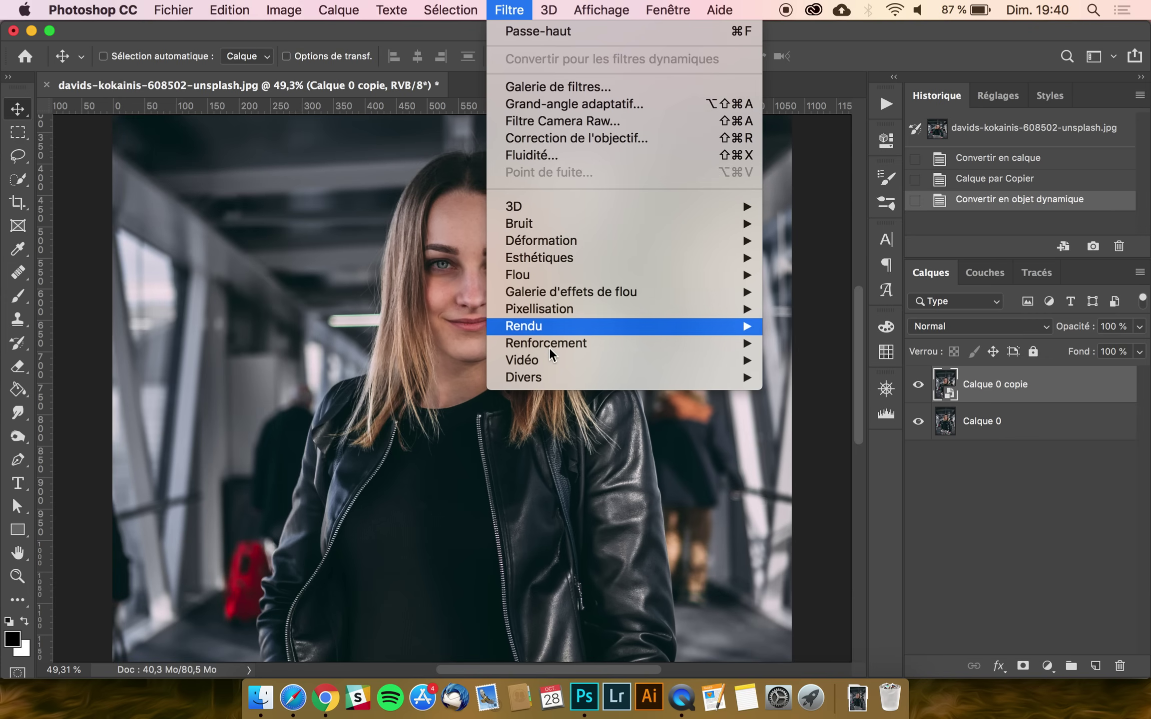
{"action": "mouse_move", "coordinate": [551, 350]}
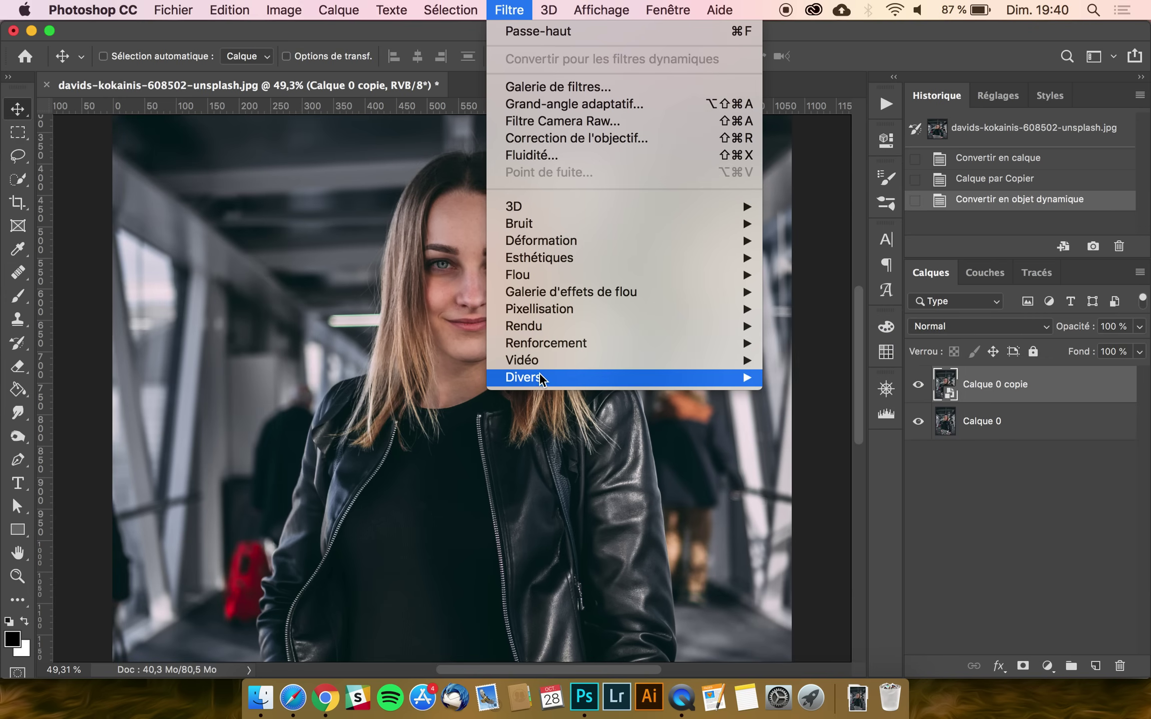
{"action": "mouse_move", "coordinate": [674, 381]}
{"action": "left_click", "coordinate": [827, 430]}
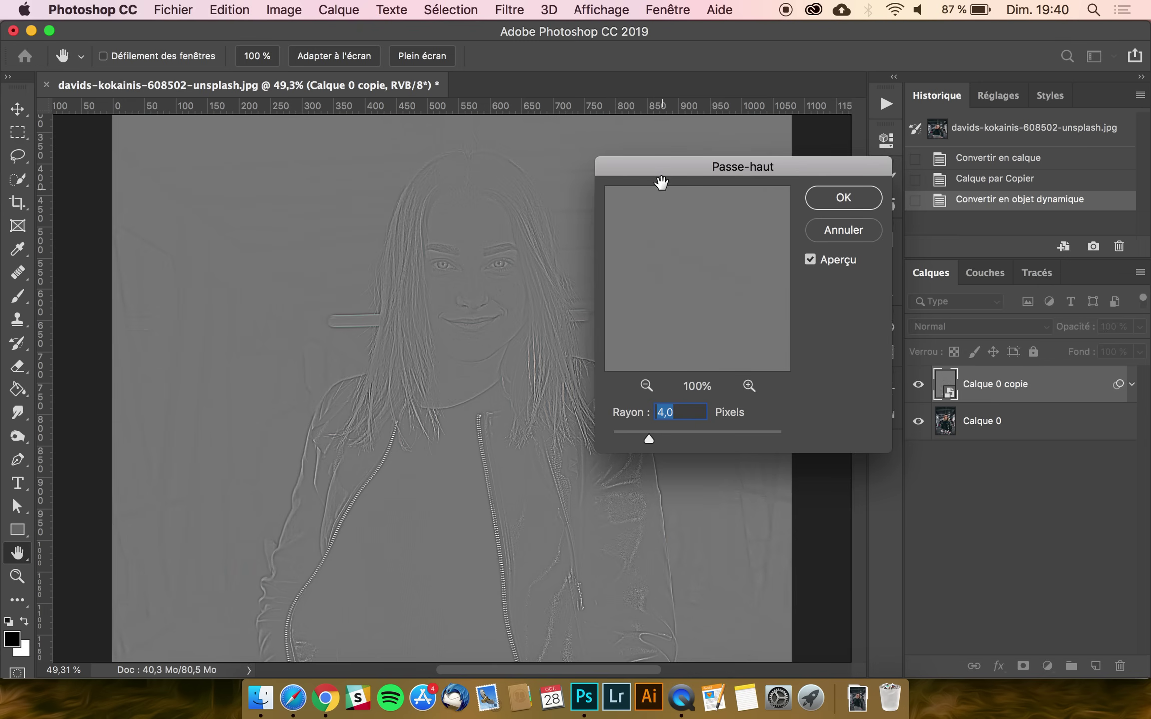
{"action": "left_click_drag", "start_coordinate": [700, 175], "coordinate": [771, 176]}
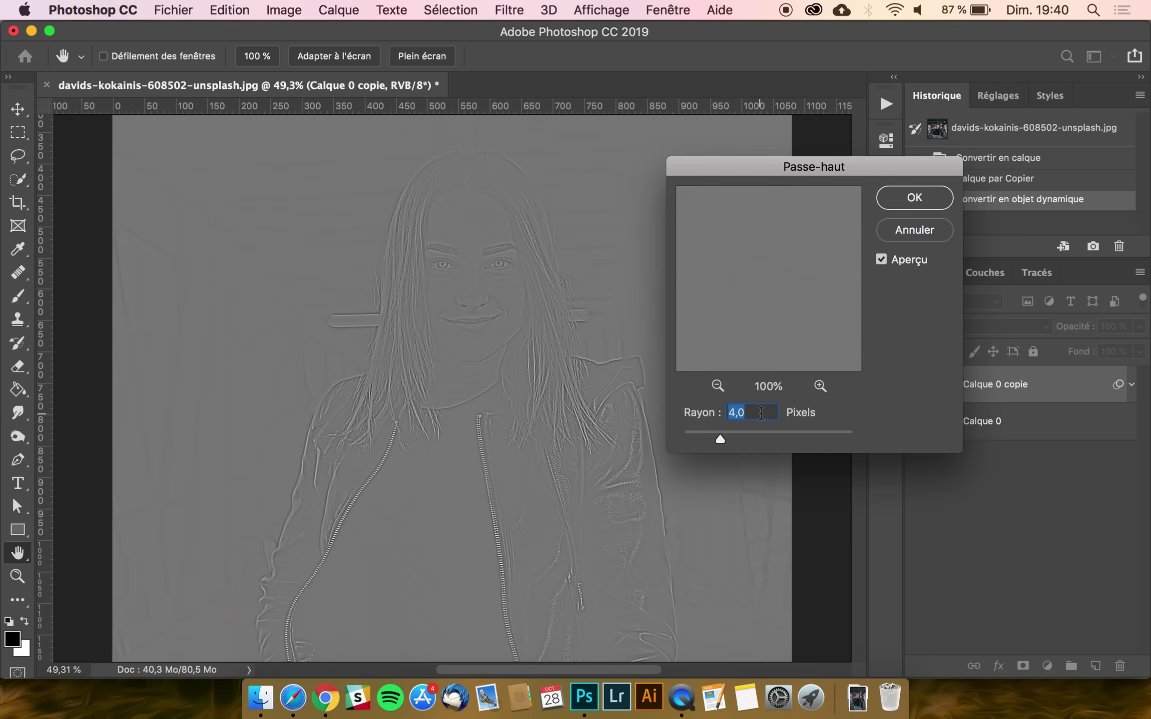
{"action": "type", "text": "2"}
{"action": "left_click", "coordinate": [551, 414]}
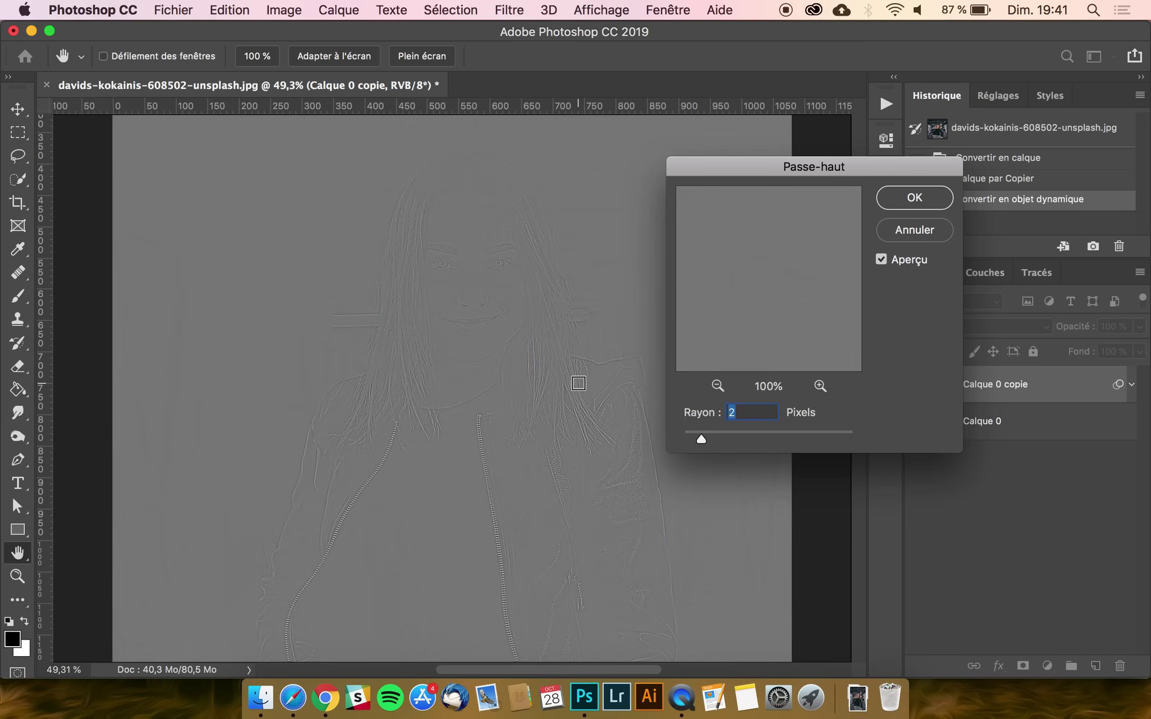
{"action": "type", "text": "10"}
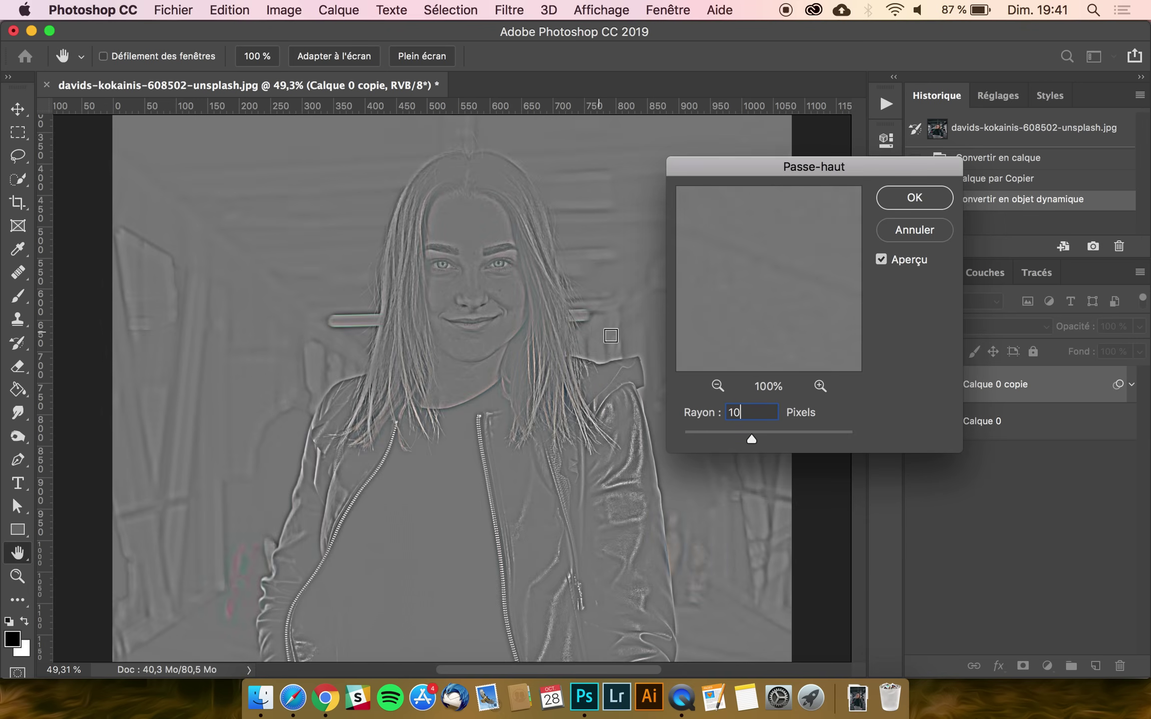
{"action": "key", "text": "BackSpace"}
{"action": "key", "text": "BackSpace"}
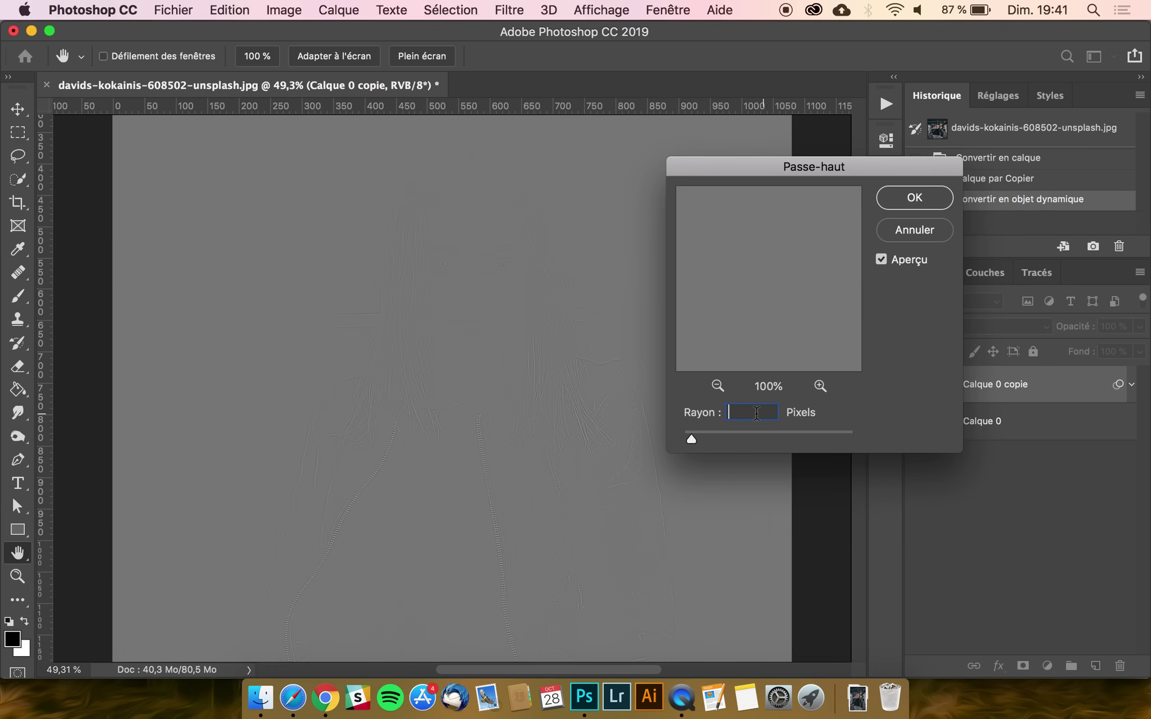
{"action": "type", "text": "3"}
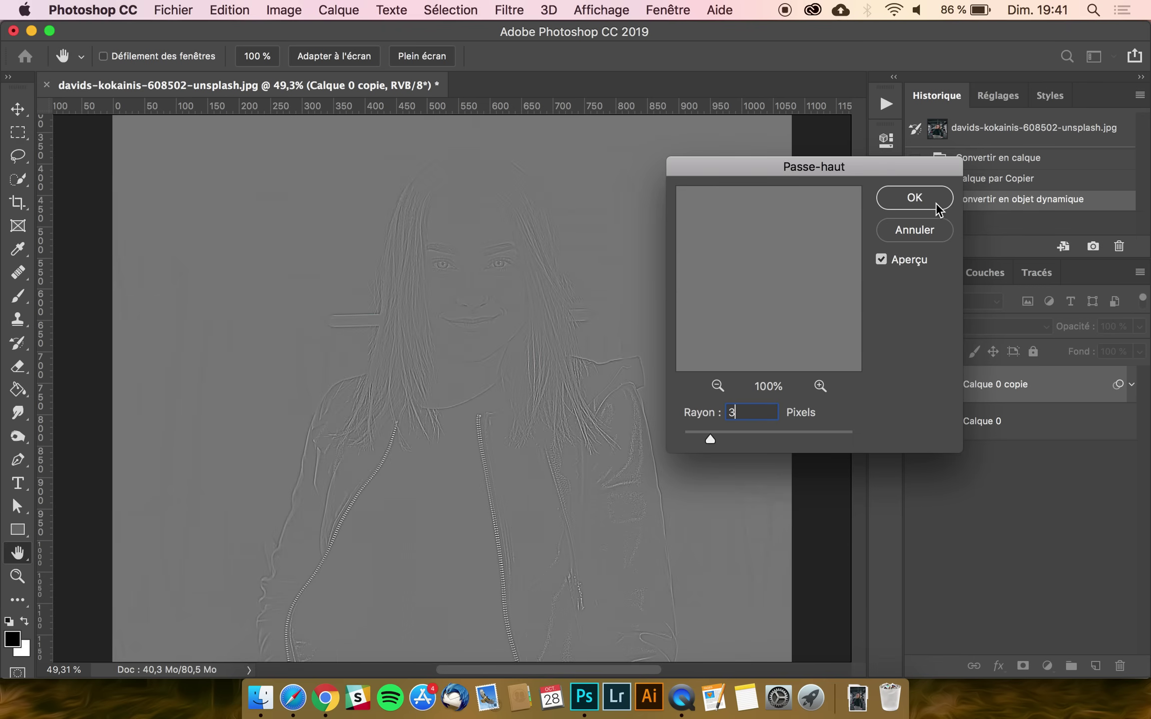
{"action": "left_click", "coordinate": [914, 198]}
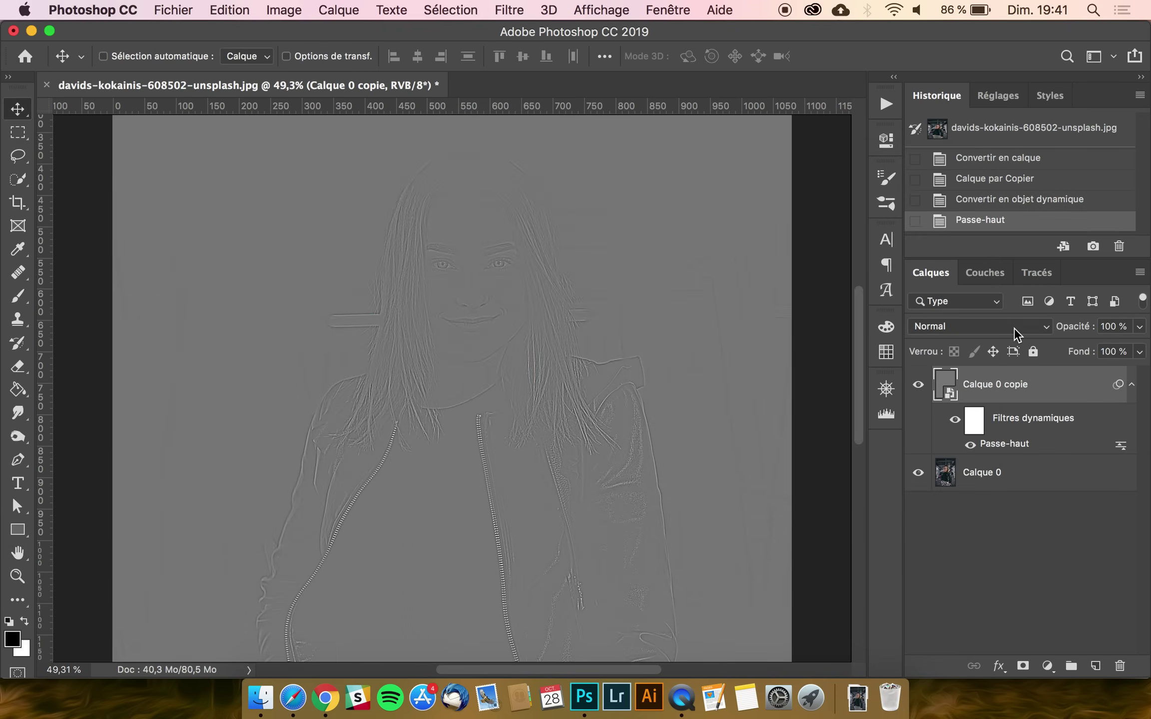
Set the blend mode of Calque 0 copie to Incrustation.
{"action": "left_click", "coordinate": [1000, 332]}
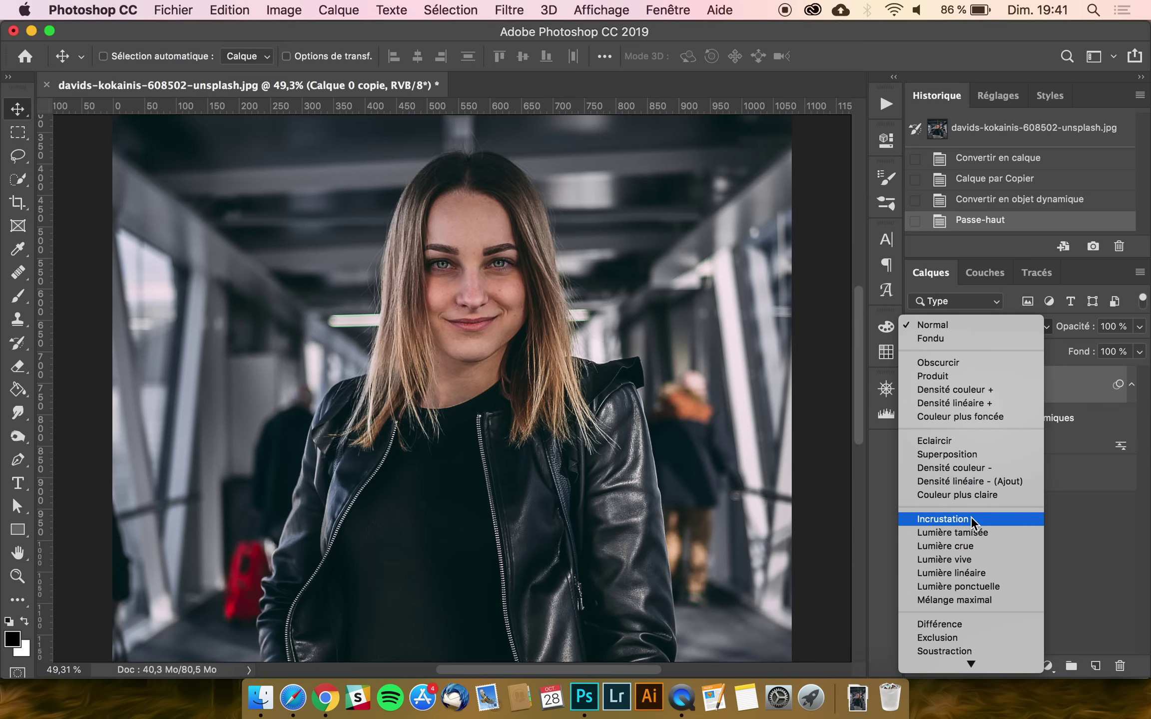
{"action": "left_click", "coordinate": [970, 519]}
{"action": "left_click", "coordinate": [964, 324]}
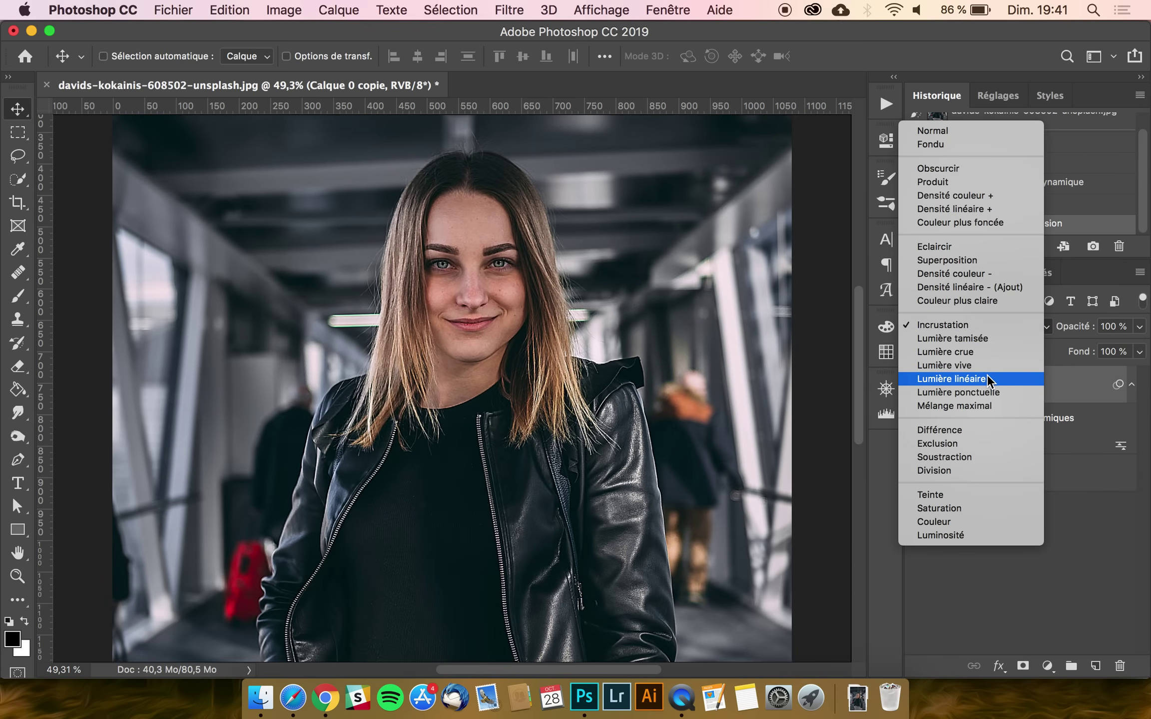
{"action": "left_click", "coordinate": [978, 325]}
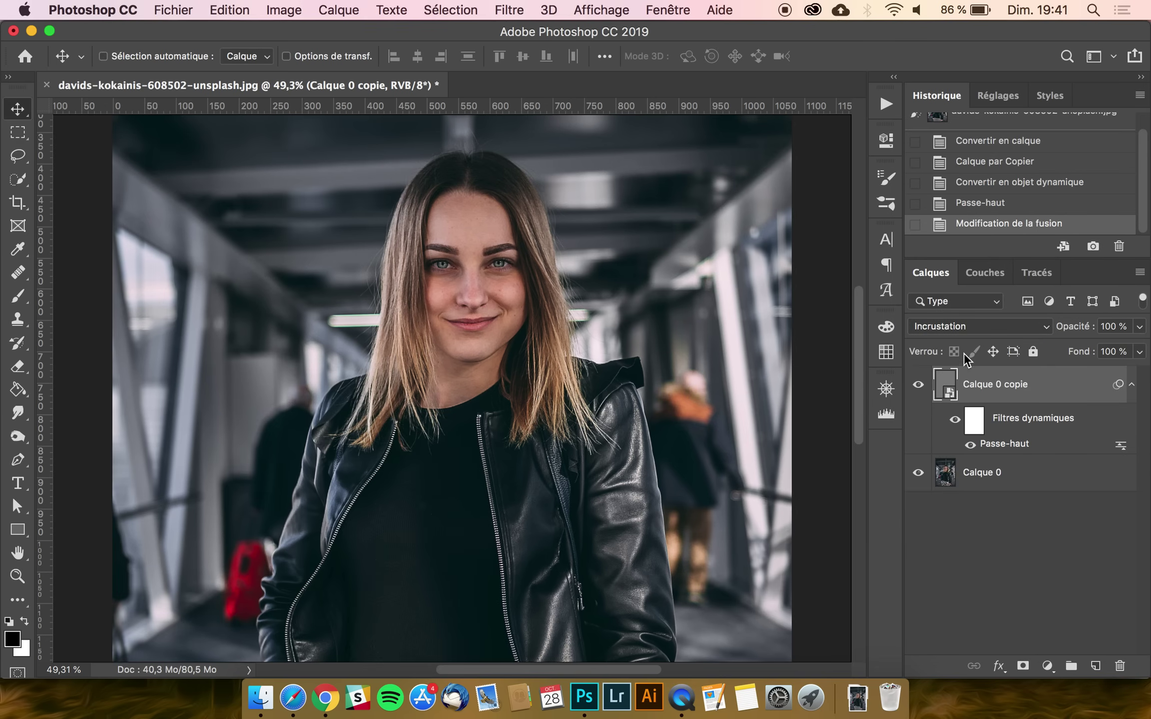
Hide and show Calque 0 copie twice to compare the photo before and after the Passe-haut sharpening.
{"action": "left_click", "coordinate": [919, 389]}
{"action": "left_click", "coordinate": [918, 385]}
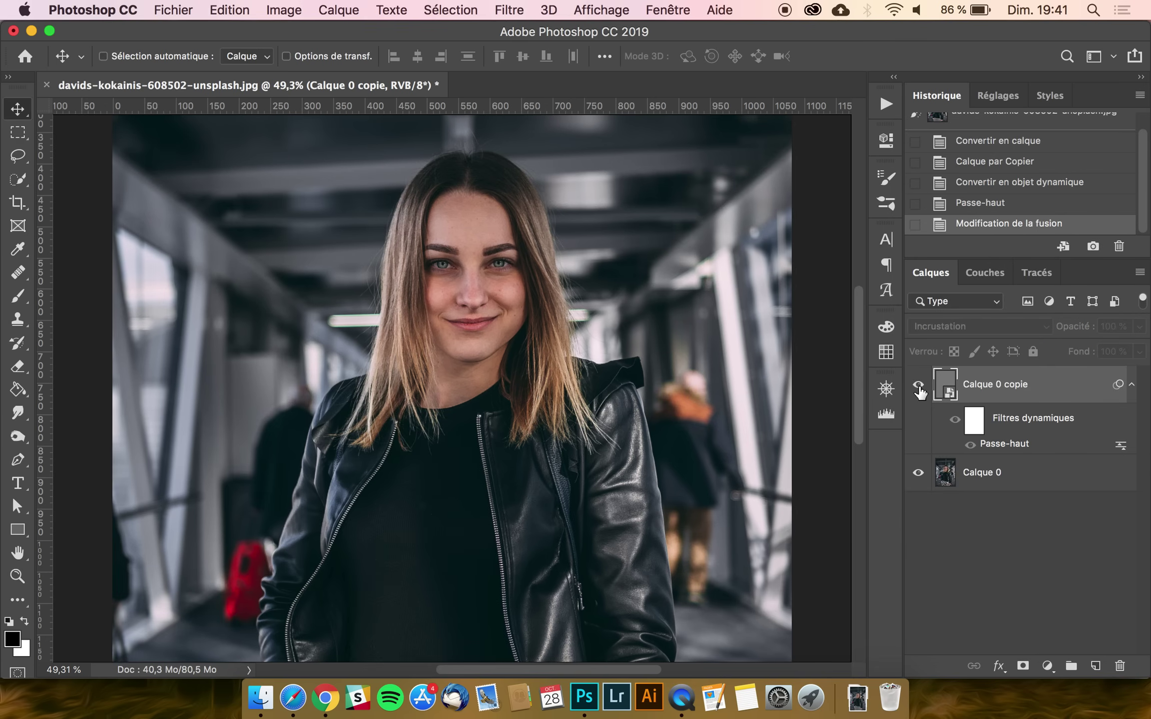
{"action": "left_click", "coordinate": [919, 386]}
{"action": "left_click", "coordinate": [918, 386]}
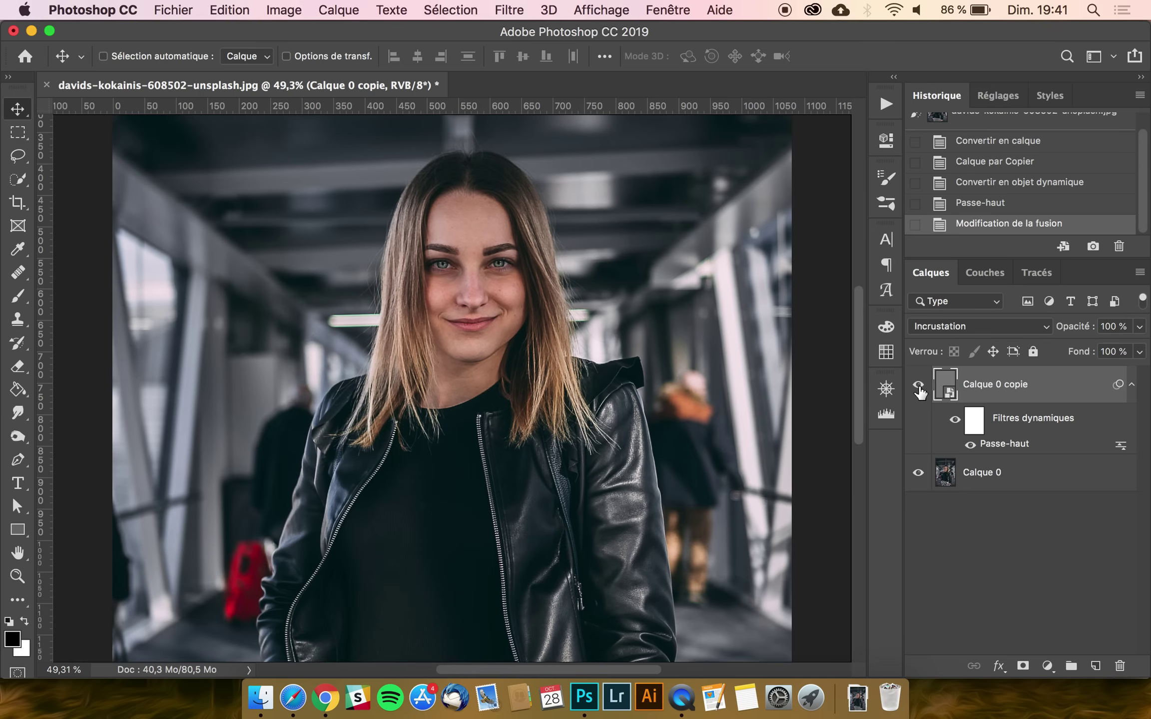
Reopen the Passe-haut smart filter, preview stronger radii, and set the radius to 3,5 pixels.
{"action": "double_click", "coordinate": [1008, 445]}
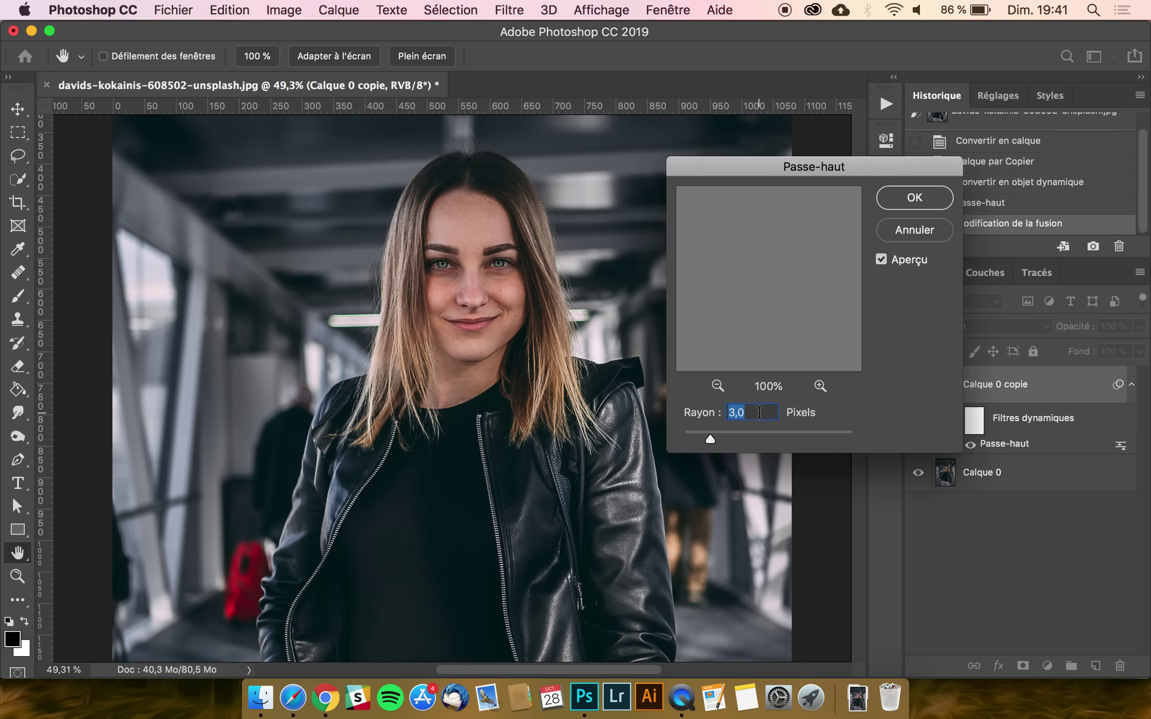
{"action": "type", "text": "4"}
{"action": "left_click", "coordinate": [771, 440]}
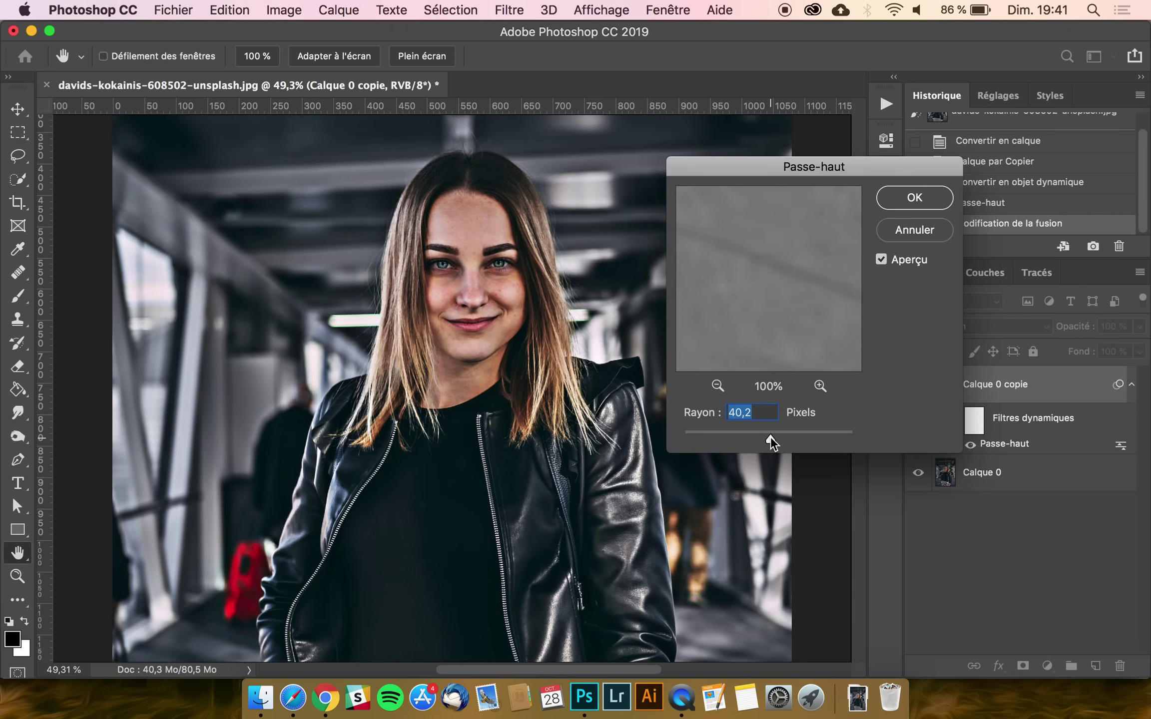
{"action": "left_click", "coordinate": [755, 432]}
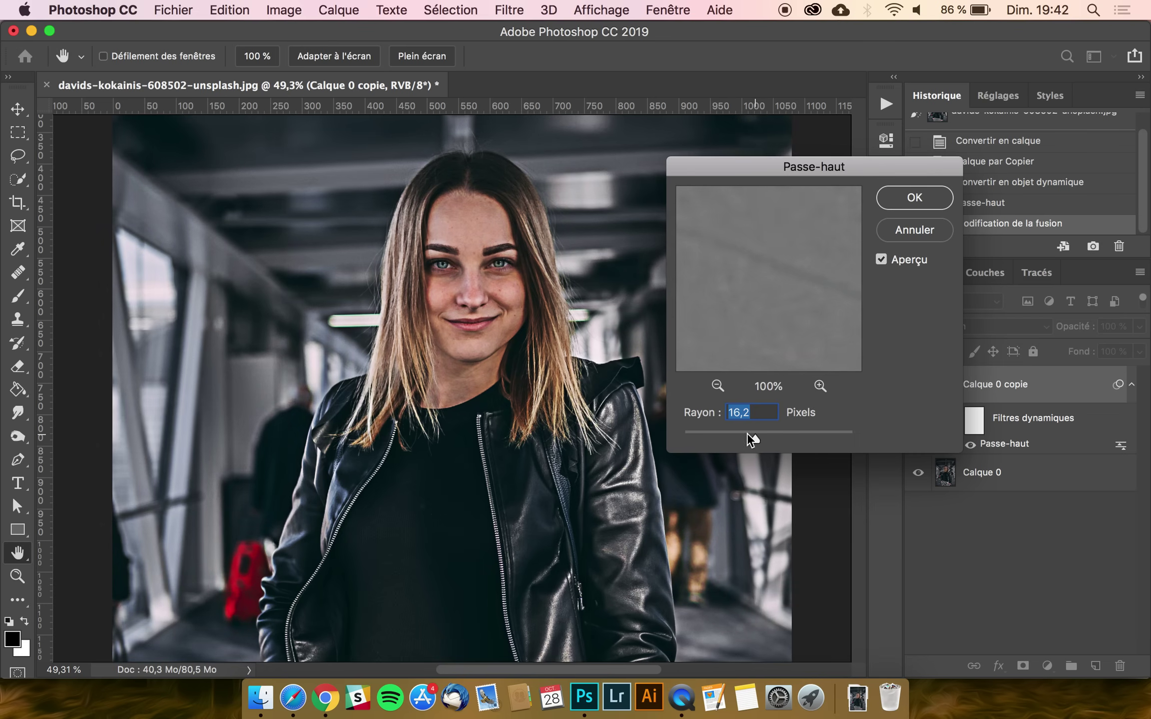
{"action": "left_click", "coordinate": [734, 435]}
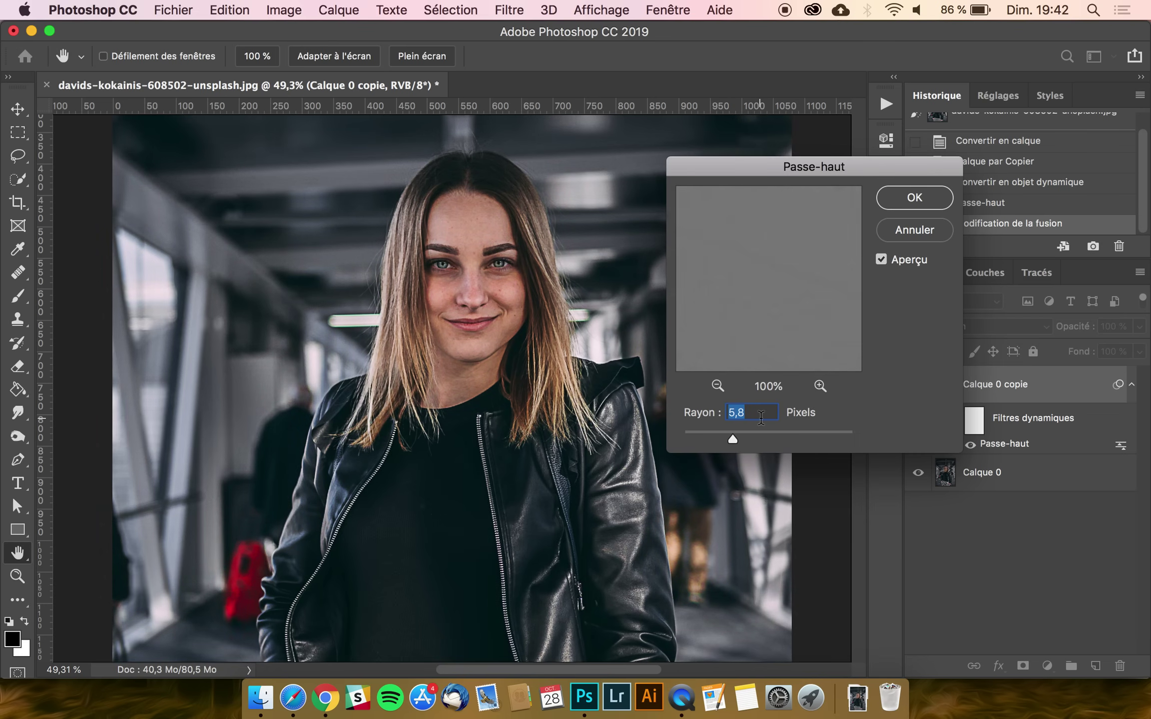
{"action": "type", "text": "3,5"}
{"action": "left_click", "coordinate": [913, 198]}
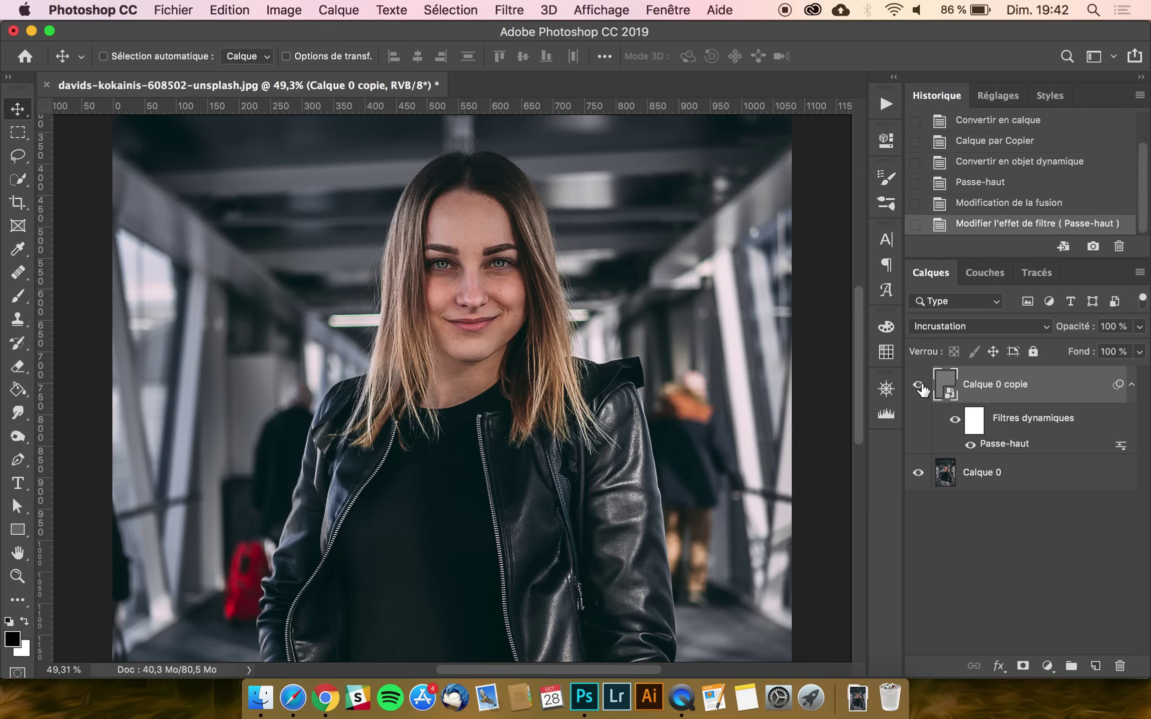
Hide and show Calque 0 copie once more to compare the sharpening, and add a layer mask to it.
{"action": "left_click", "coordinate": [922, 385]}
{"action": "left_click", "coordinate": [922, 386]}
{"action": "left_click", "coordinate": [1023, 666]}
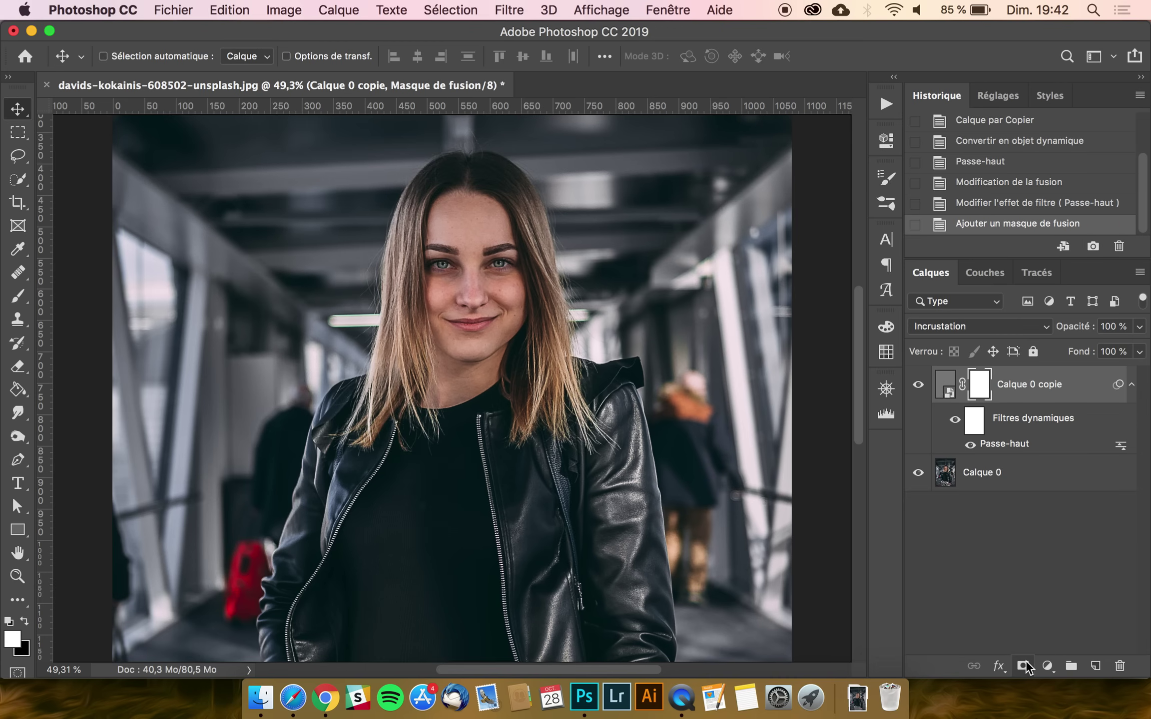
Choose the Brush tool for painting on the layer mask and set its opacity to 49 %.
{"action": "left_click", "coordinate": [16, 299]}
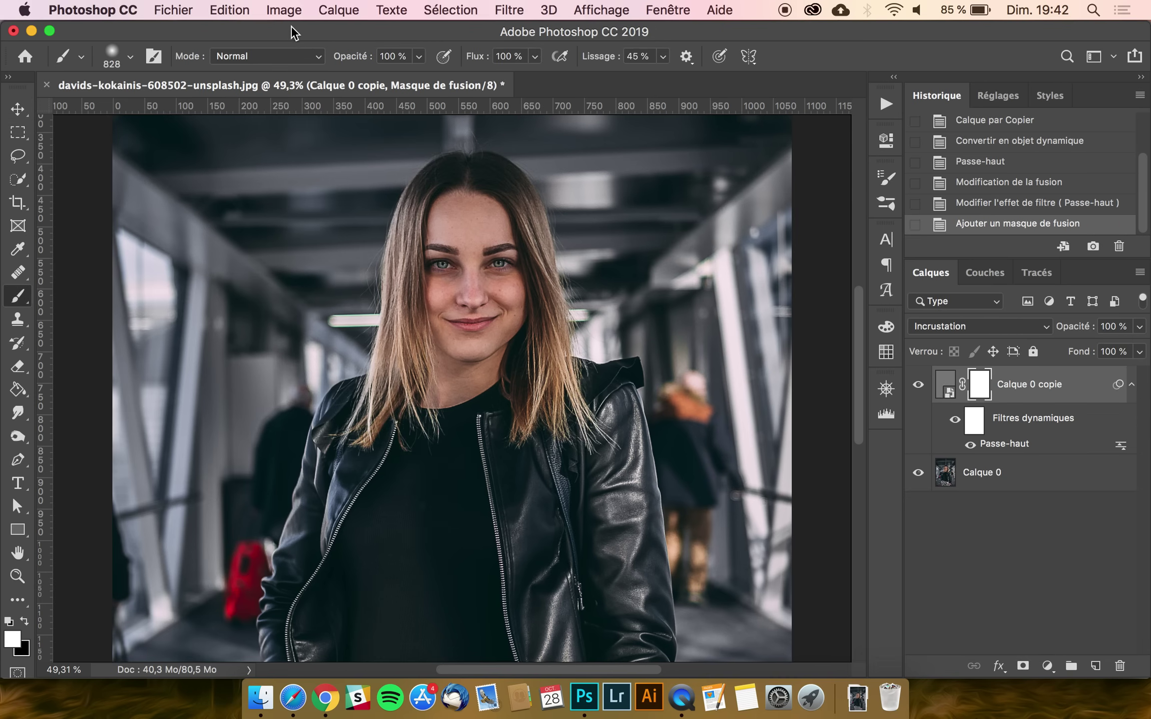
{"action": "left_click", "coordinate": [117, 55]}
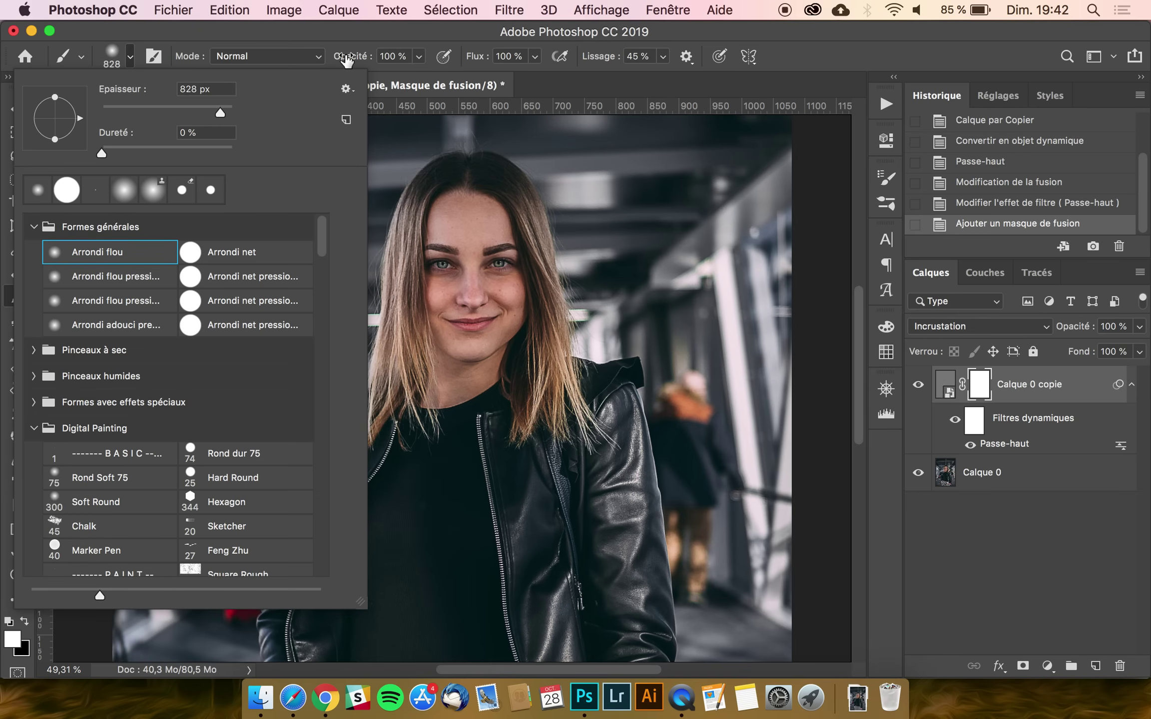
{"action": "left_click", "coordinate": [346, 37]}
{"action": "left_click", "coordinate": [418, 56]}
{"action": "left_click_drag", "start_coordinate": [381, 75], "coordinate": [376, 77]}
{"action": "left_click", "coordinate": [364, 32]}
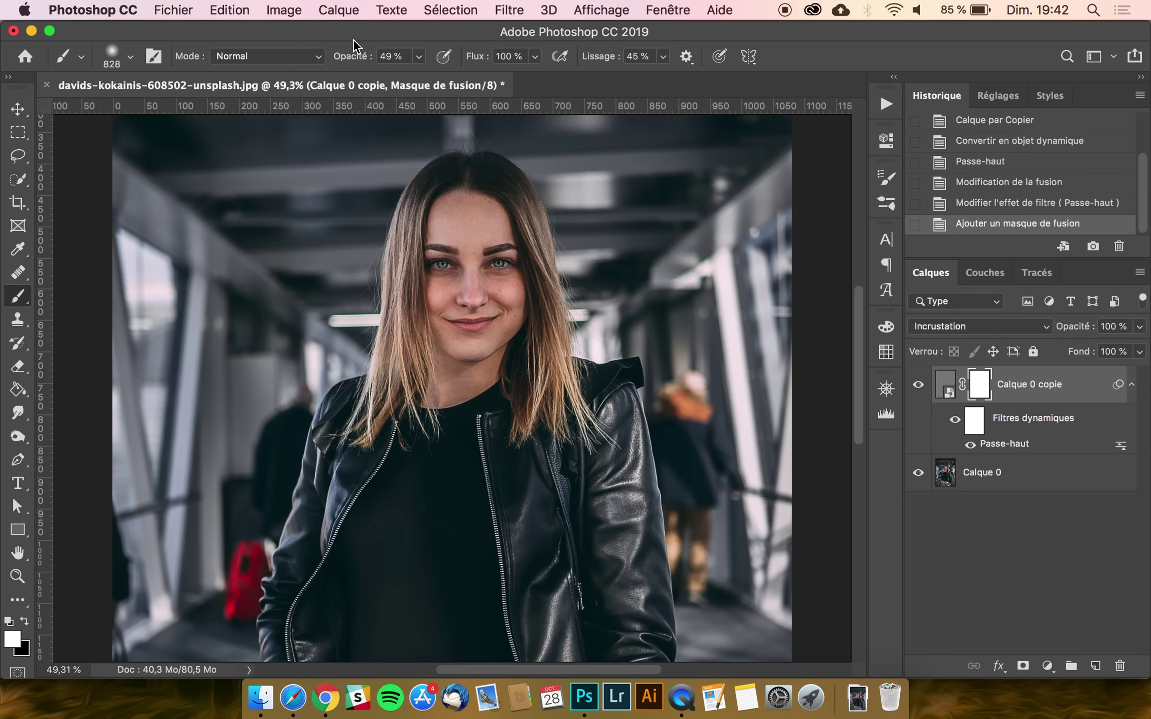
Make black the foreground colour, reduce the brush size to 210 px, and paint on the mask over the jacket's shoulder beside the hair.
{"action": "left_click", "coordinate": [24, 621]}
{"action": "mouse_move", "coordinate": [668, 332]}
{"action": "left_mouse_down"}
{"action": "mouse_move", "coordinate": [600, 347]}
{"action": "mouse_move", "coordinate": [636, 373]}
{"action": "left_mouse_up"}
{"action": "left_click", "coordinate": [644, 393]}
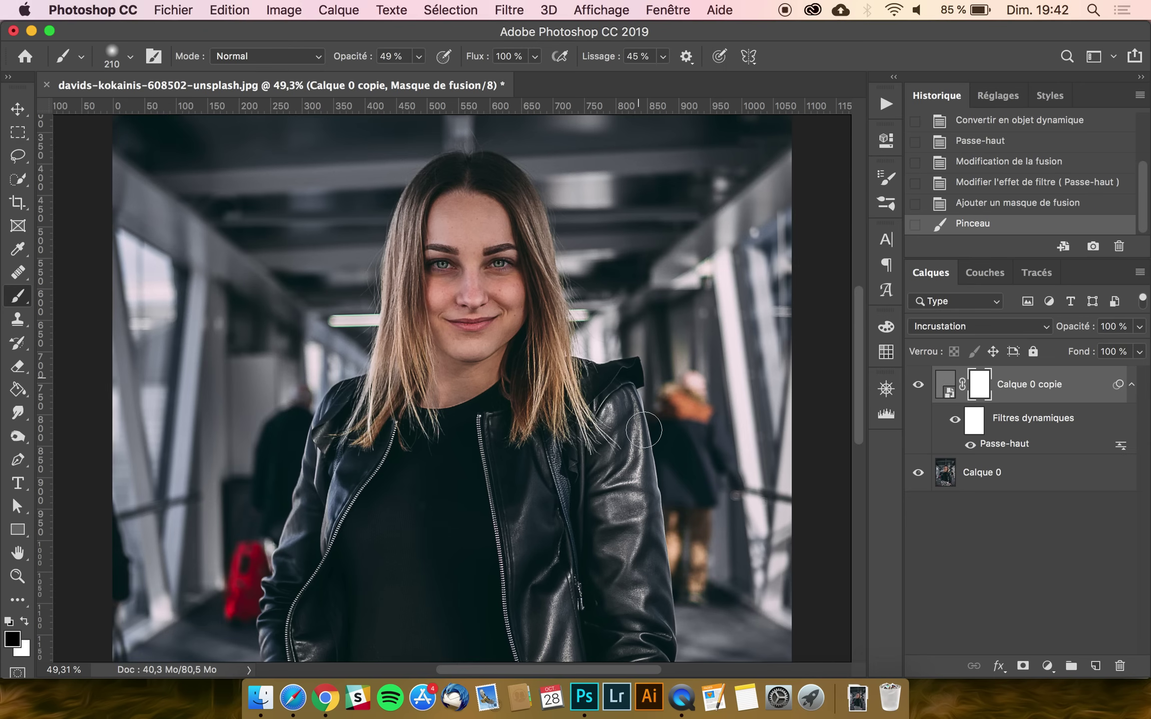
Set the brush opacity to 100 % and paint black on the mask over the same jacket shoulder area.
{"action": "left_click", "coordinate": [419, 56]}
{"action": "left_click_drag", "start_coordinate": [415, 82], "coordinate": [547, 77]}
{"action": "left_click", "coordinate": [448, 40]}
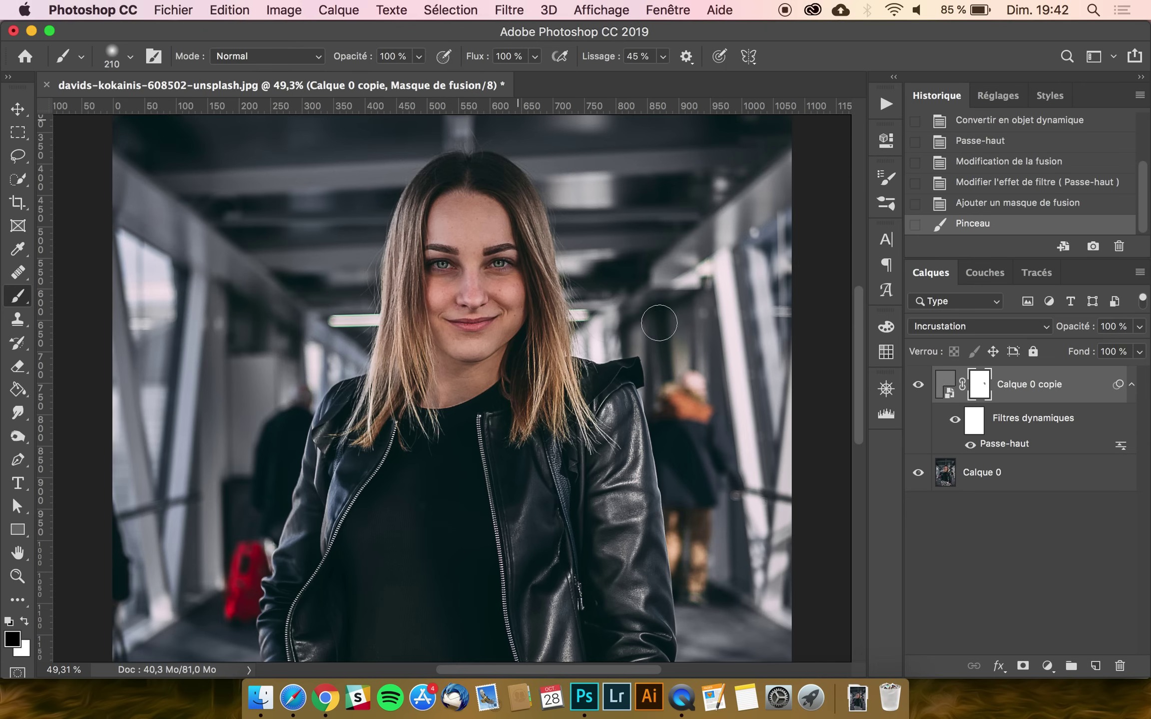
{"action": "left_click", "coordinate": [635, 398]}
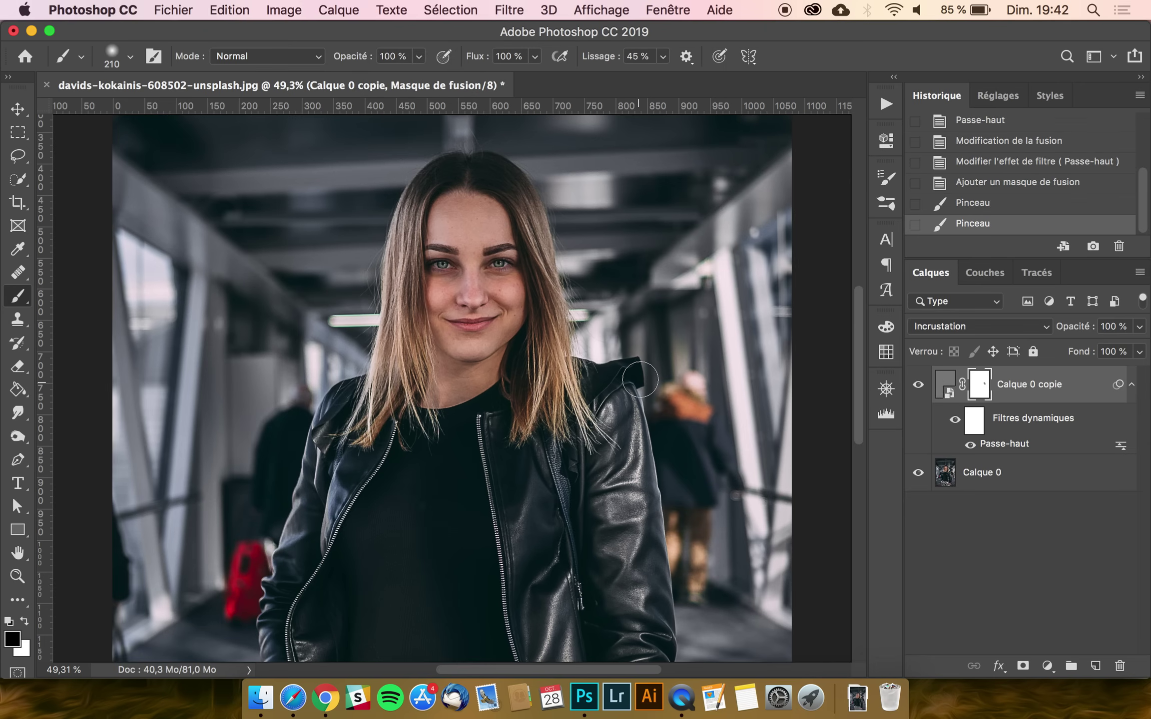
Toggle the visibility of Calque 0 copie twice to check the masked shoulder area.
{"action": "left_click", "coordinate": [918, 387]}
{"action": "left_click", "coordinate": [919, 386]}
{"action": "left_click", "coordinate": [918, 386]}
{"action": "left_click", "coordinate": [918, 386]}
Enlarge the brush to 546 px and paint black on the mask across the jacket and chest below the hair.
{"action": "left_click_drag", "start_coordinate": [571, 395], "coordinate": [653, 409]}
{"action": "left_click", "coordinate": [919, 386]}
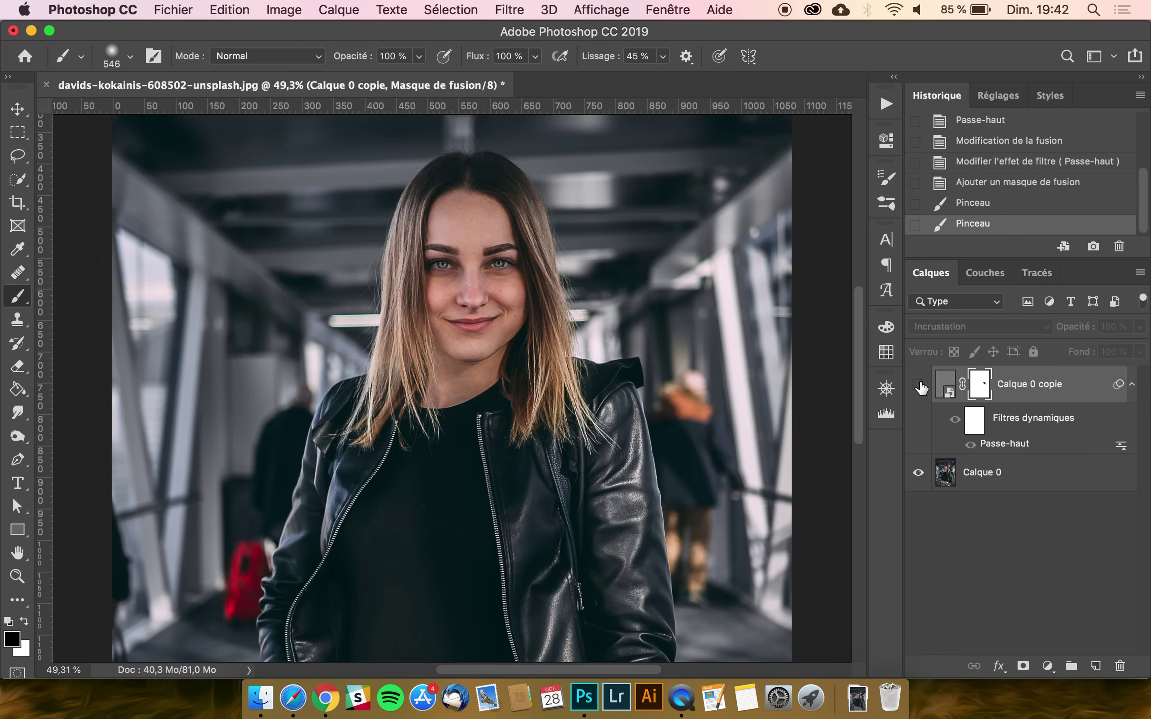
{"action": "left_click", "coordinate": [919, 386]}
{"action": "left_click", "coordinate": [919, 386]}
{"action": "left_click", "coordinate": [919, 386]}
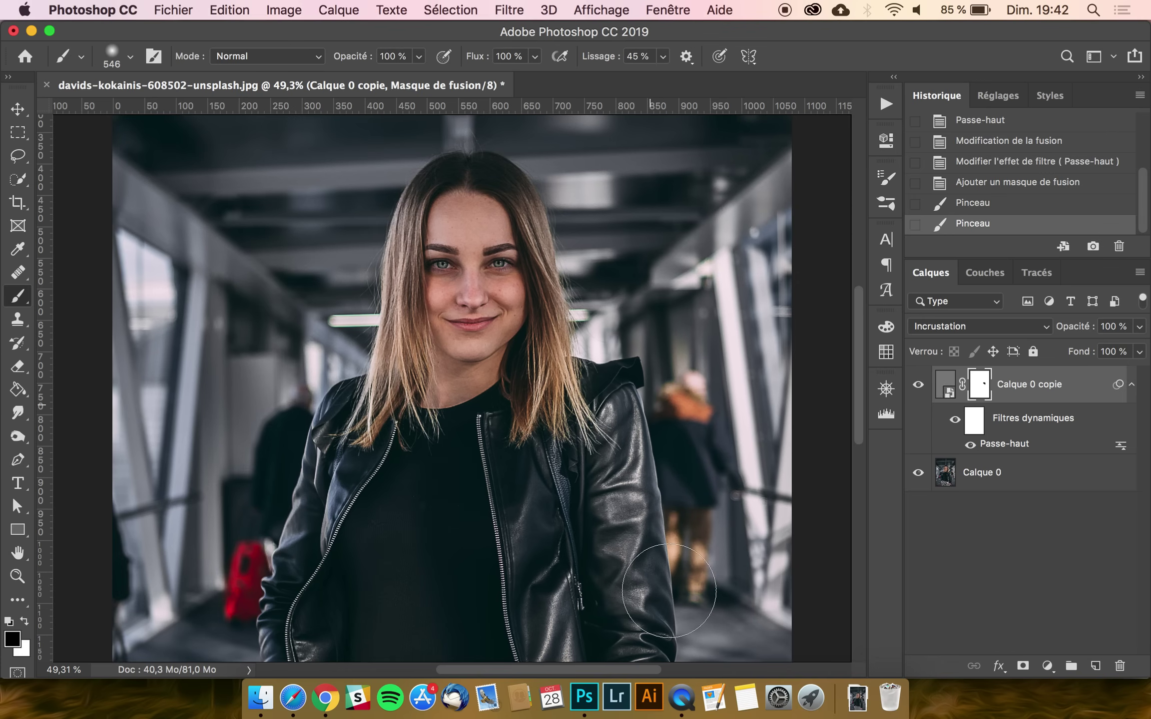
{"action": "mouse_move", "coordinate": [325, 464]}
{"action": "left_mouse_down"}
{"action": "mouse_move", "coordinate": [294, 439]}
{"action": "mouse_move", "coordinate": [321, 616]}
{"action": "mouse_move", "coordinate": [469, 549]}
{"action": "left_mouse_up"}
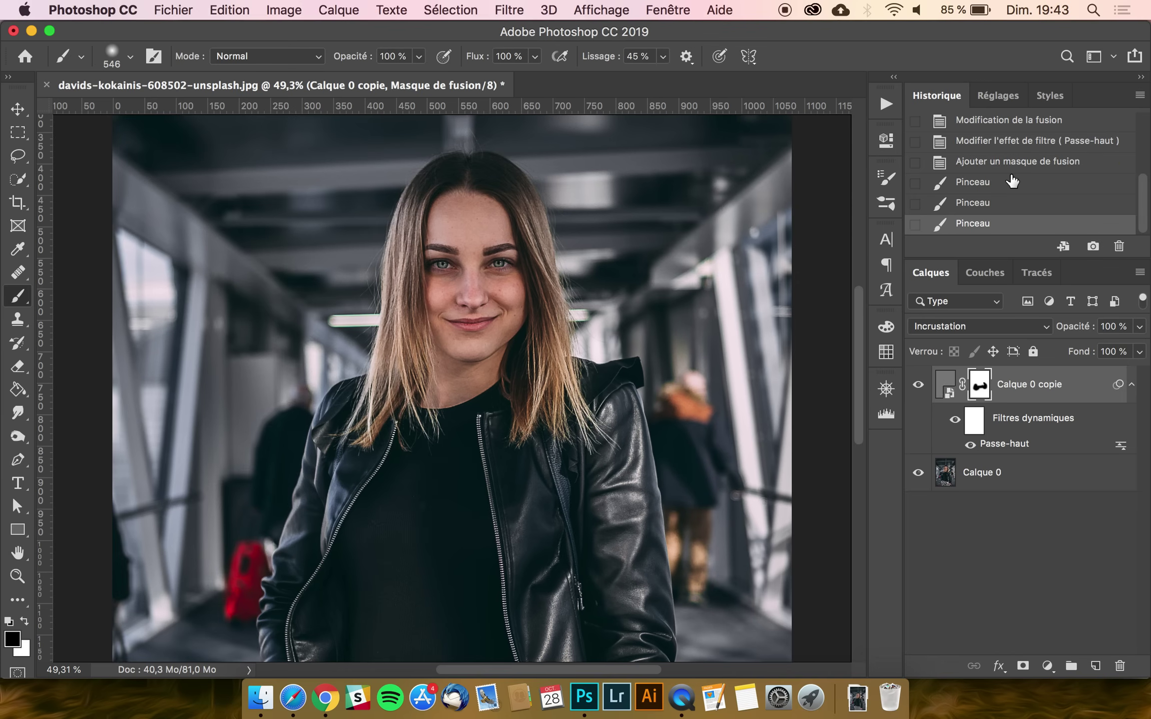
Switch twice between the history states before and after the mask strokes to compare the photo, ending on the latest stroke.
{"action": "left_click", "coordinate": [997, 163]}
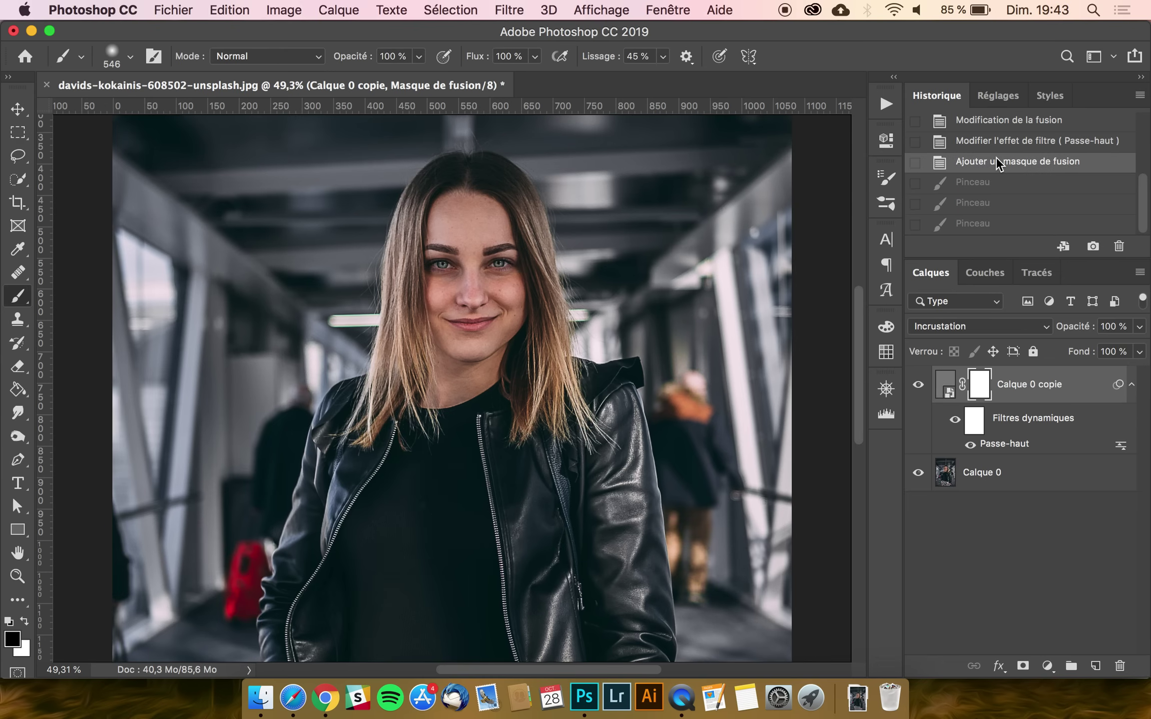
{"action": "left_click", "coordinate": [981, 225]}
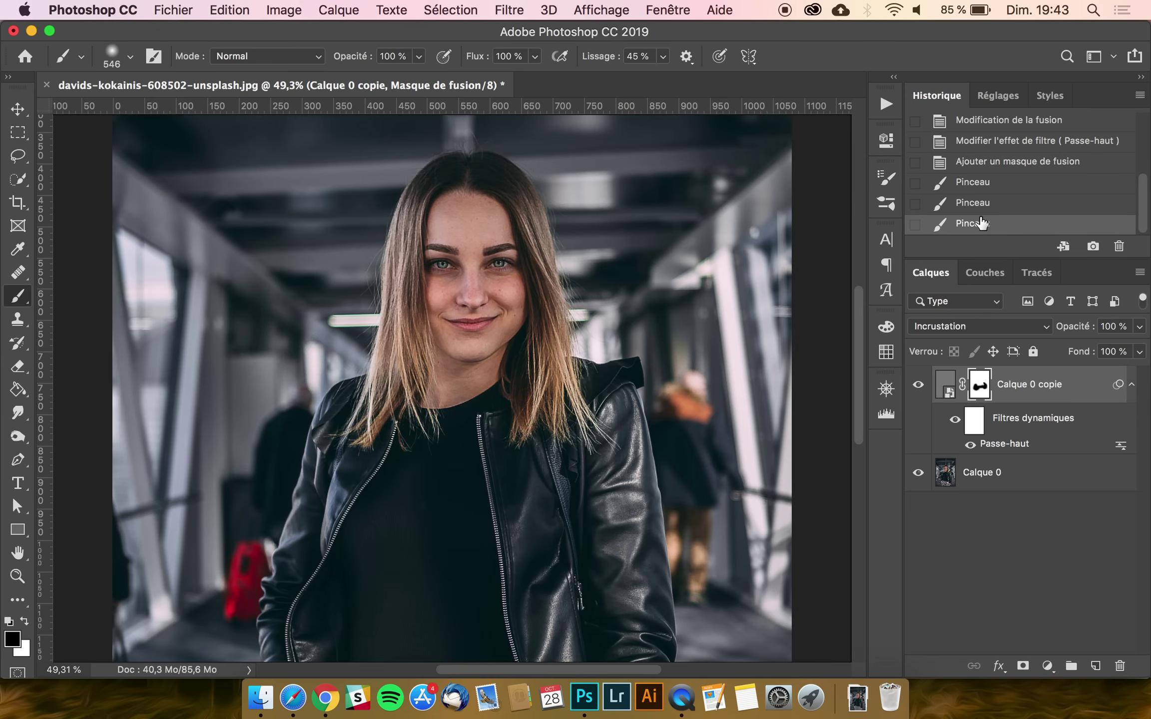
{"action": "left_click", "coordinate": [985, 166]}
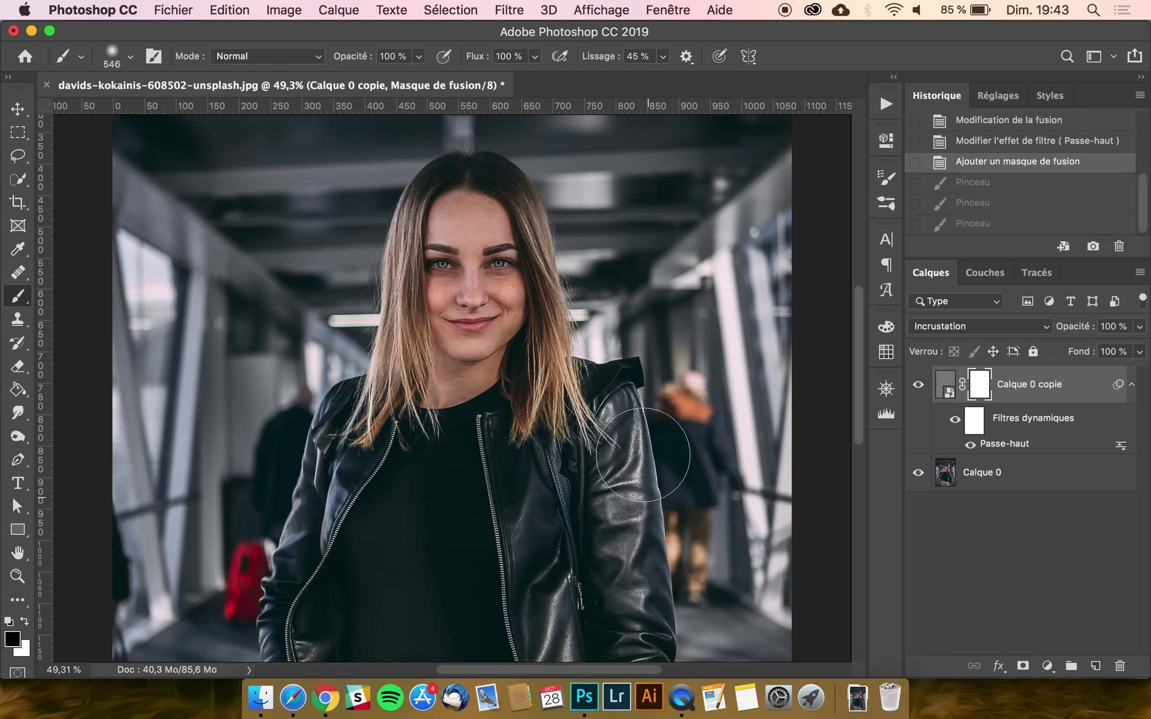
{"action": "left_click", "coordinate": [1002, 225]}
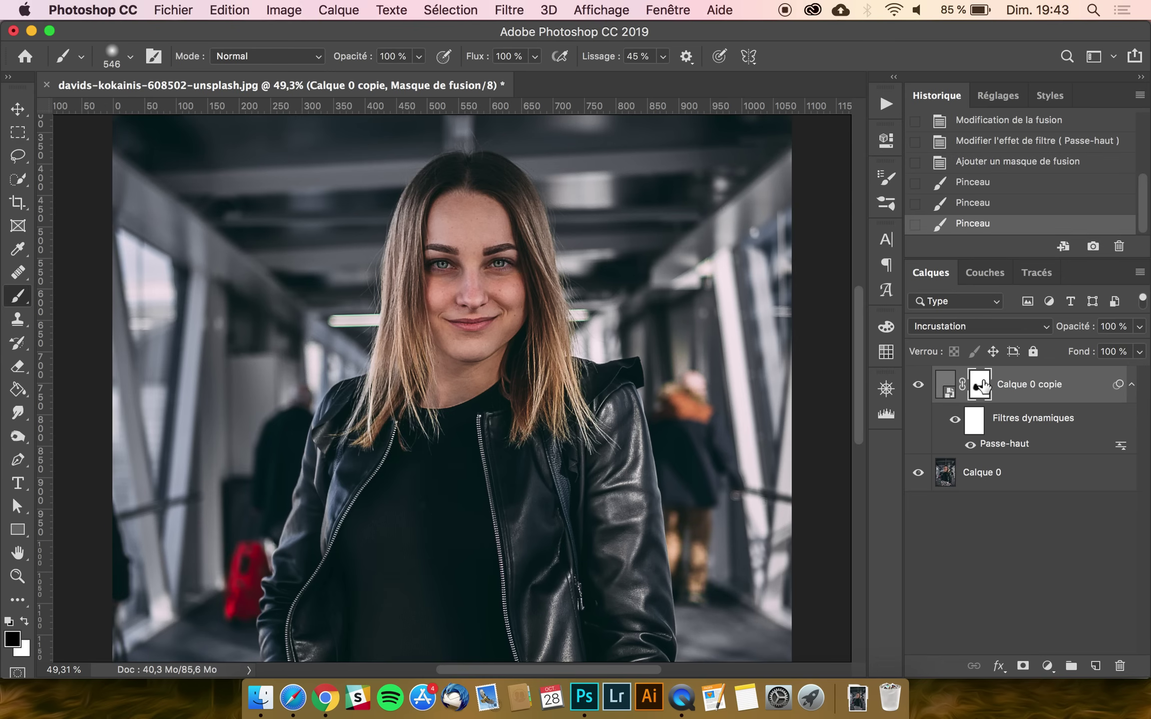
Switch to the Move tool and make the smart object image of Calque 0 copie active instead of its mask.
{"action": "left_click", "coordinate": [18, 109]}
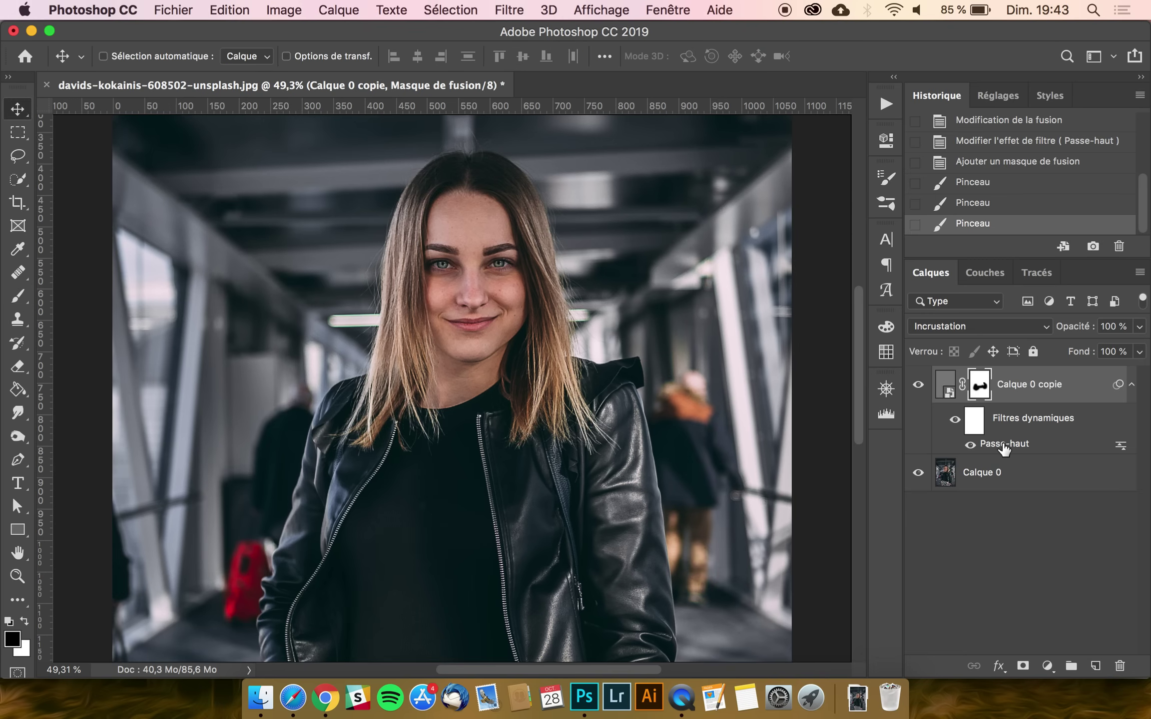
{"action": "left_click", "coordinate": [947, 387]}
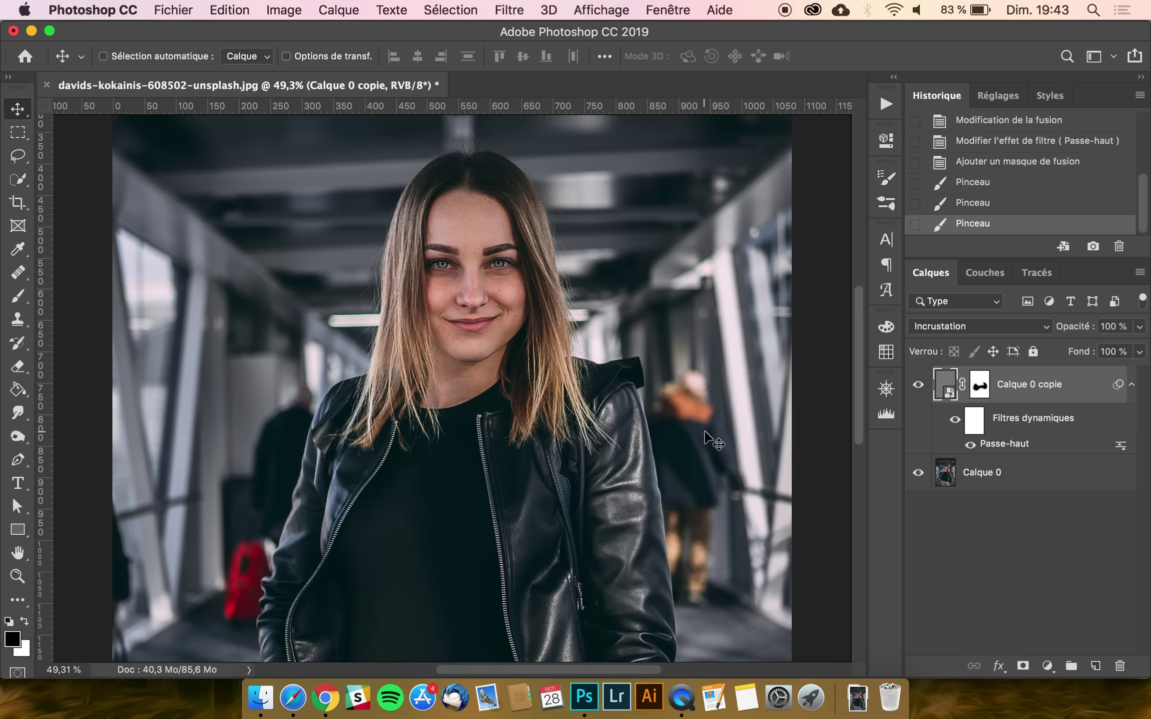
{"action": "left_click", "coordinate": [597, 9]}
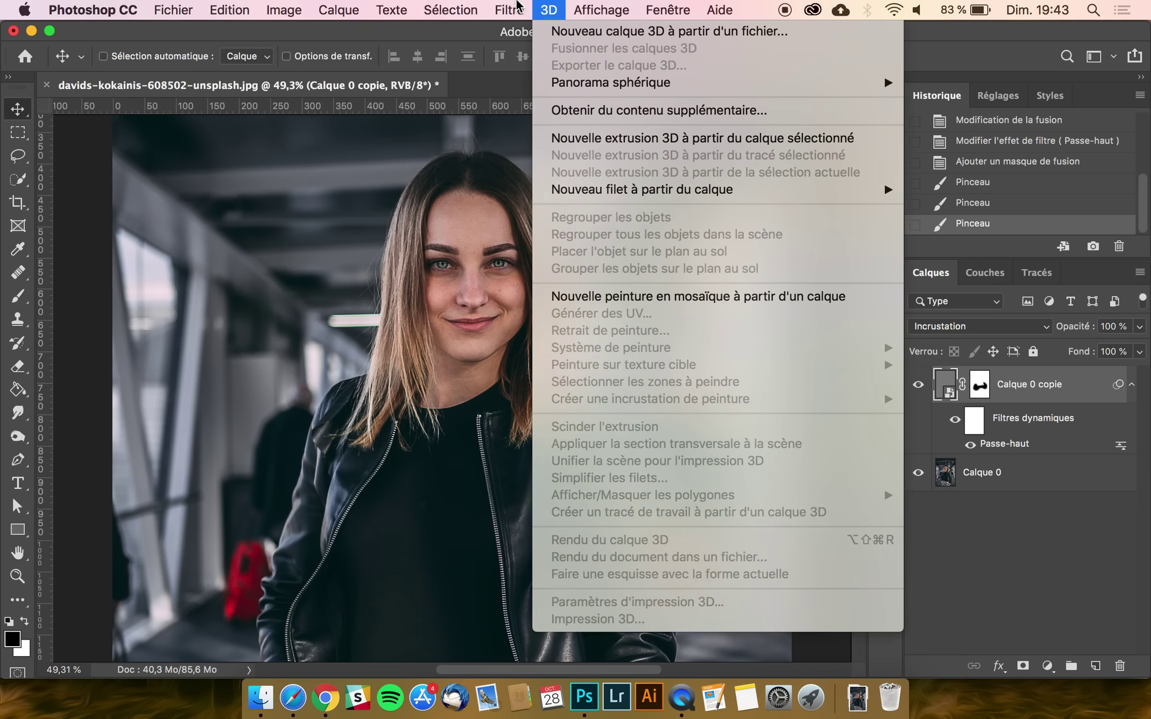
{"action": "mouse_move", "coordinate": [509, 10]}
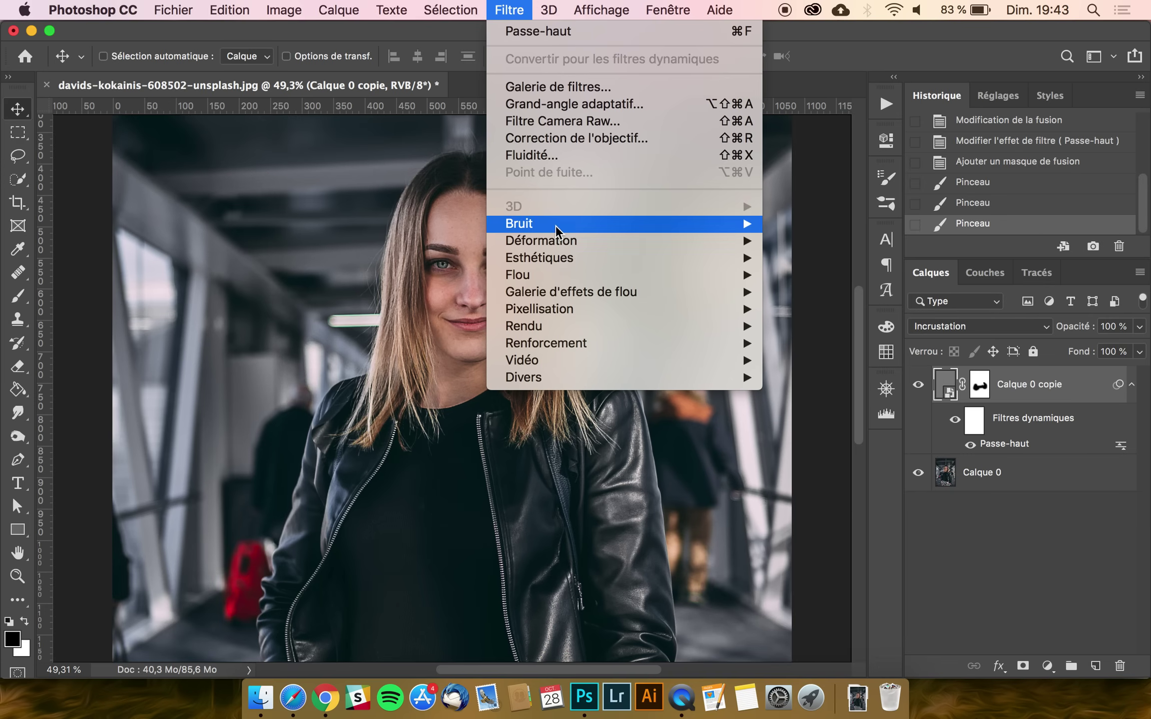
{"action": "left_click", "coordinate": [513, 5]}
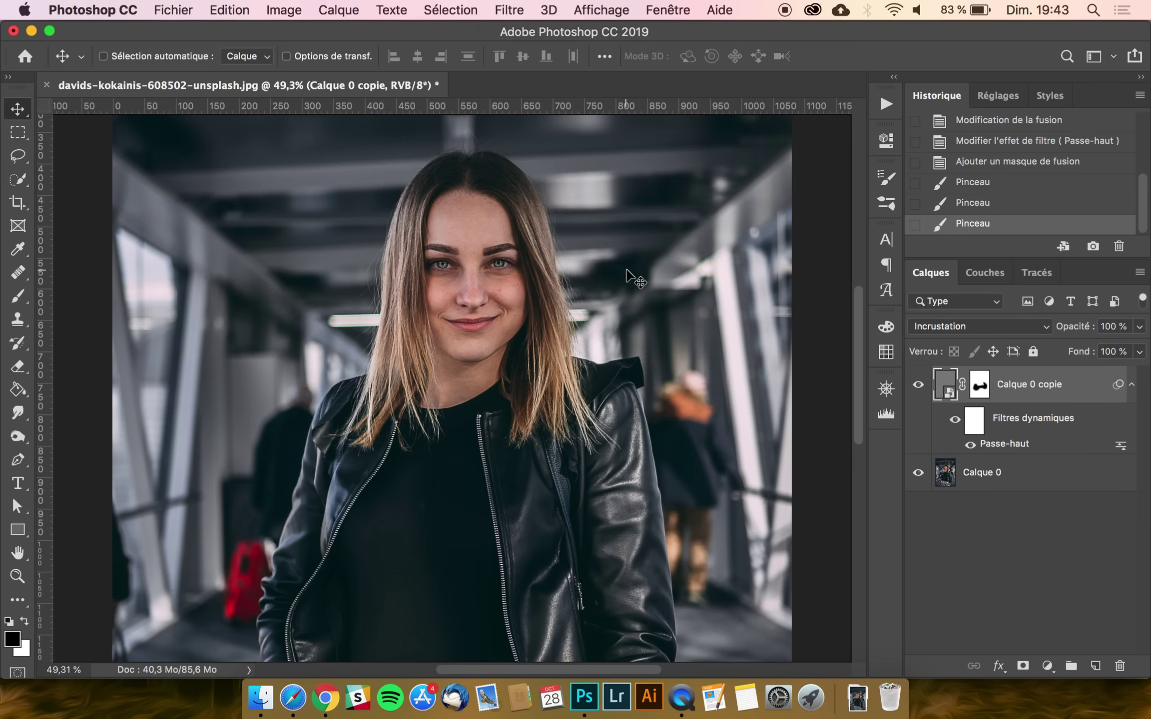
{"action": "scroll", "coordinate": [693, 371], "scroll_direction": "down", "scroll_amount": 1}
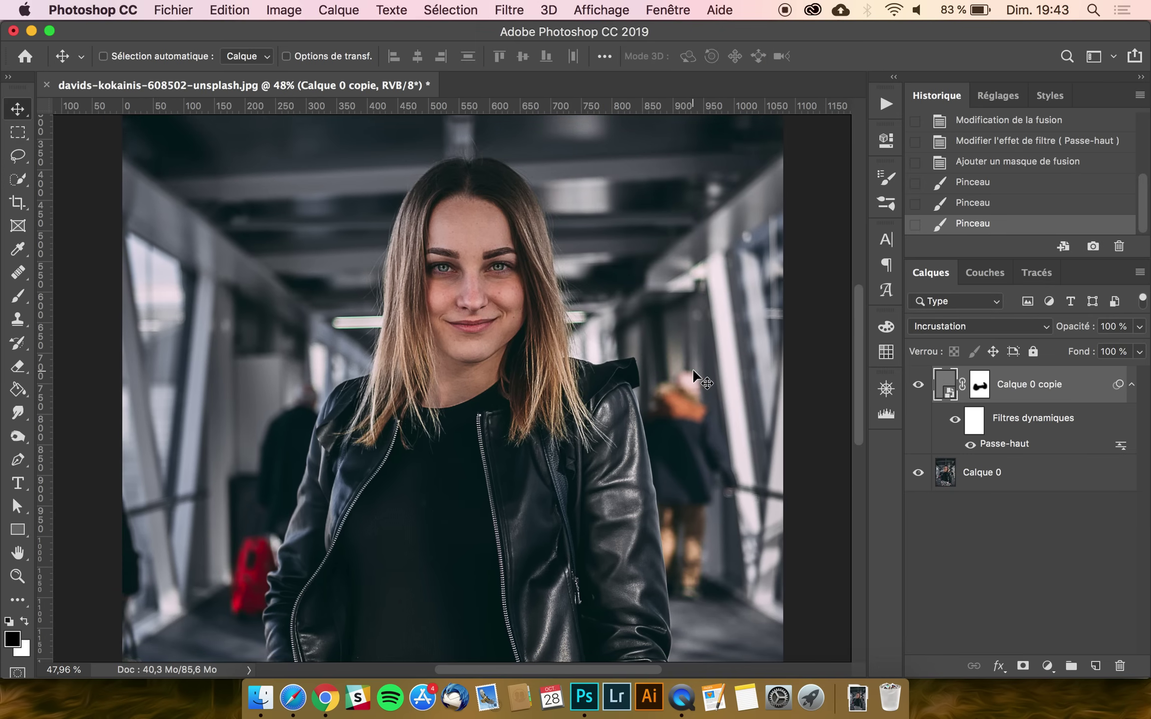
{"action": "scroll", "coordinate": [770, 428], "scroll_direction": "down", "scroll_amount": 2}
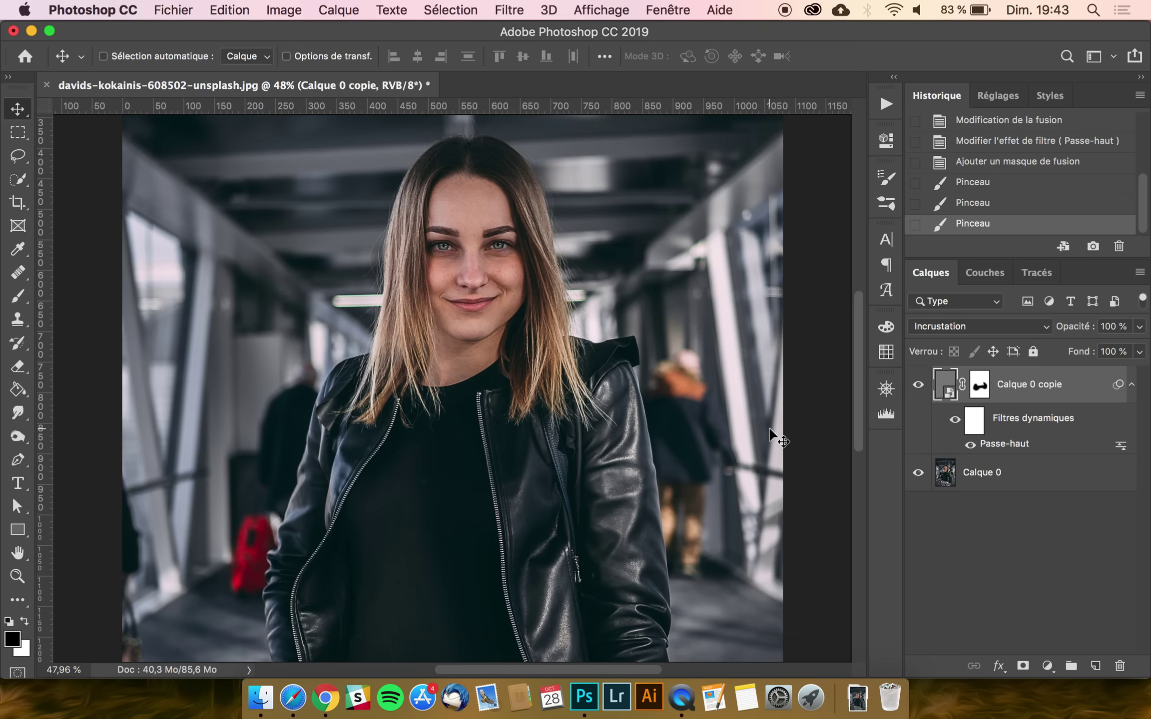